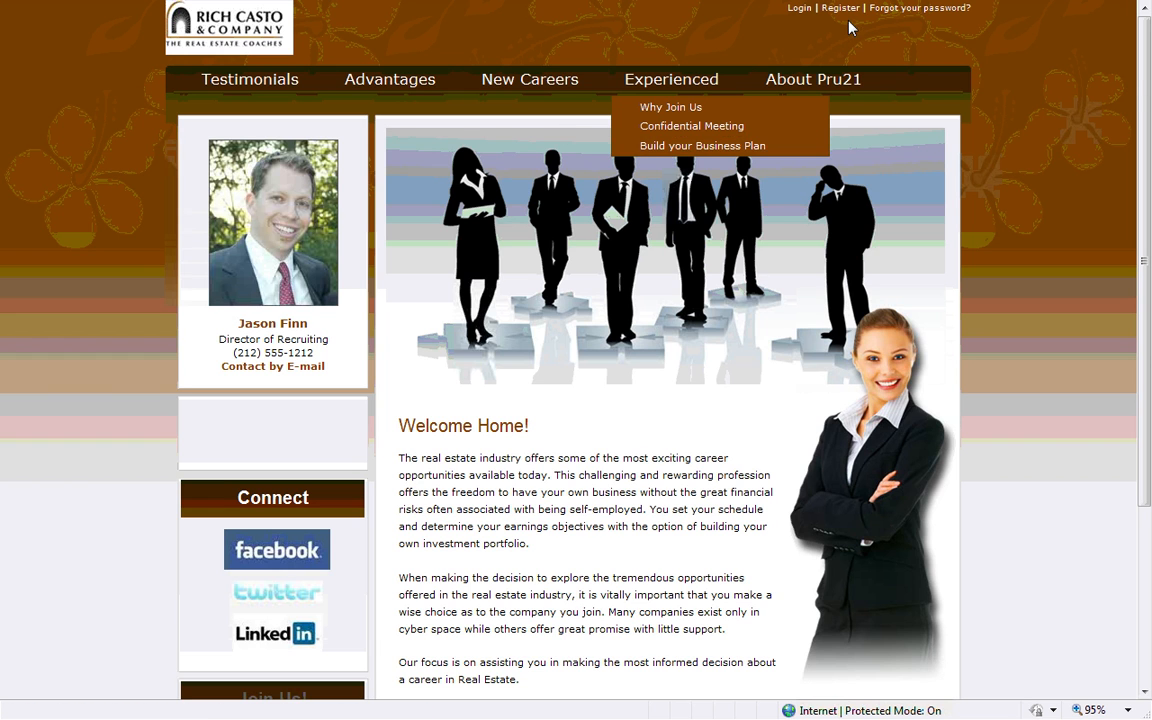
Go to the Confidential Meeting page under the Experienced menu
mouse_move(675, 90)
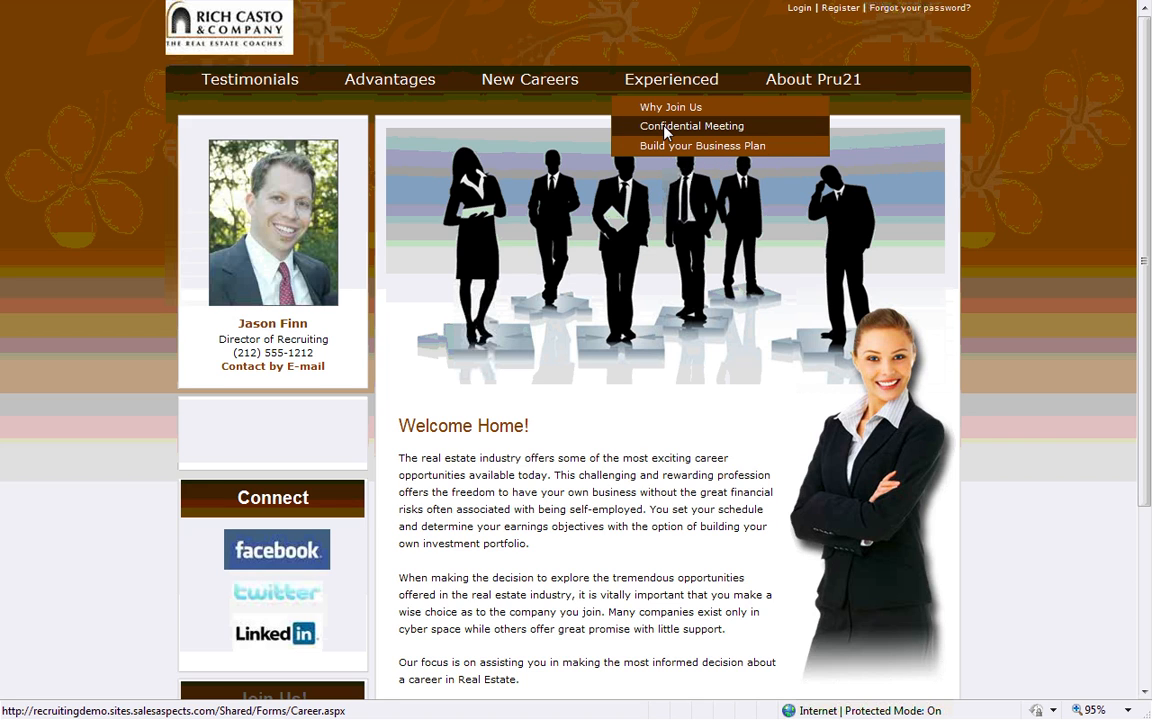
left_click(665, 130)
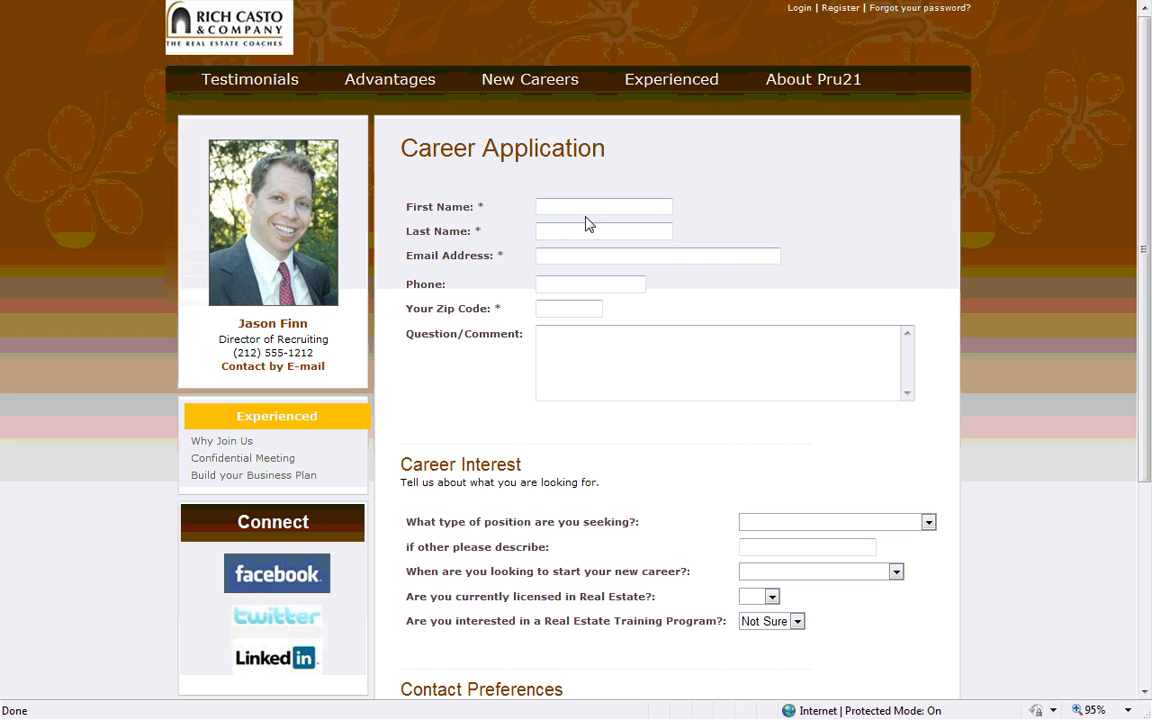
Enter the applicant's first name and e-mail address, with the comment 'New career.'
left_click(582, 208)
type("Joe")
key("Tab")
key("Tab")
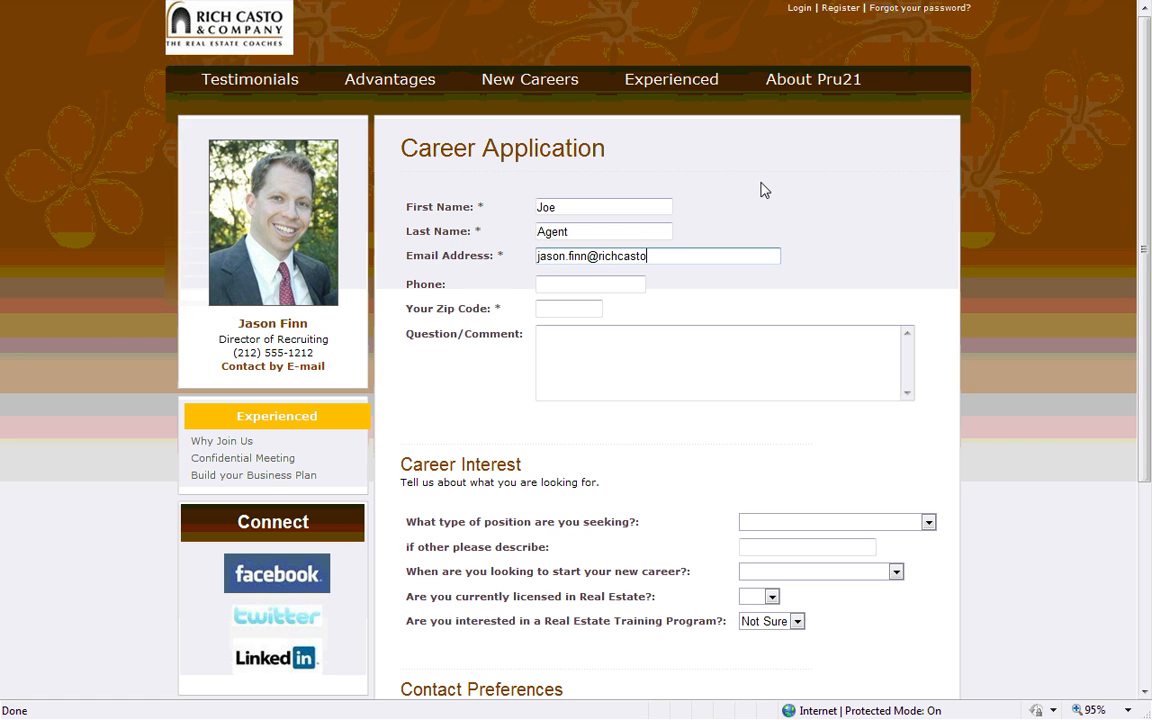
key("Tab")
key("Tab")
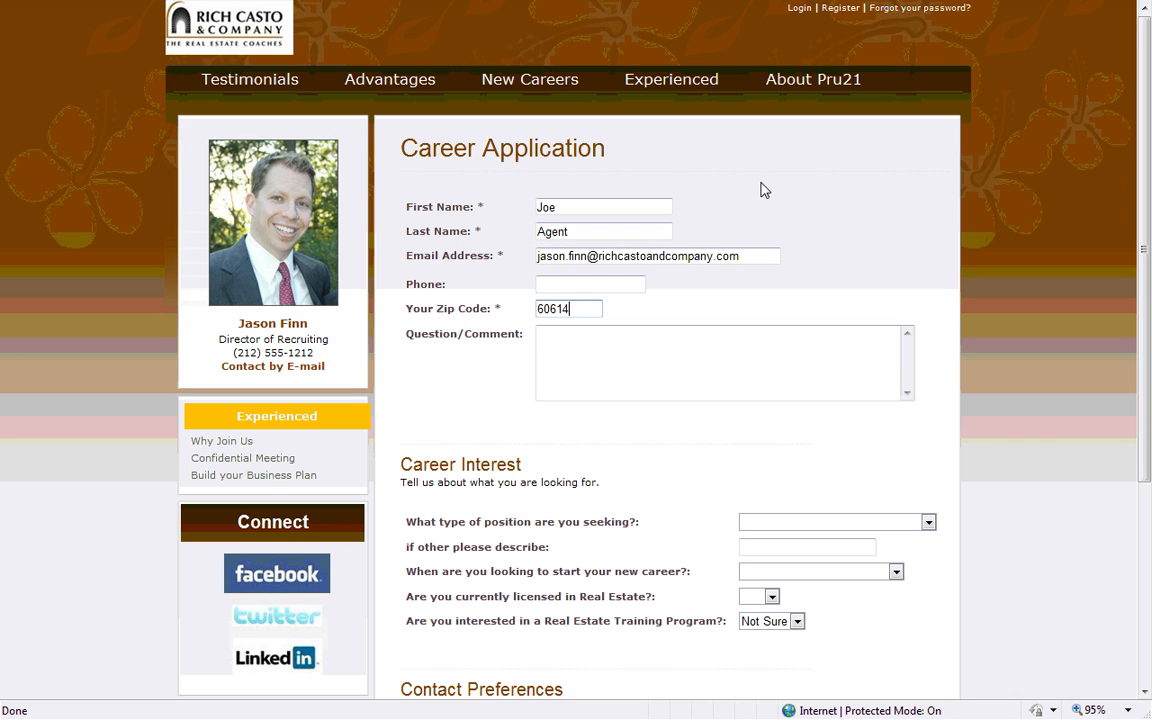
key("Tab")
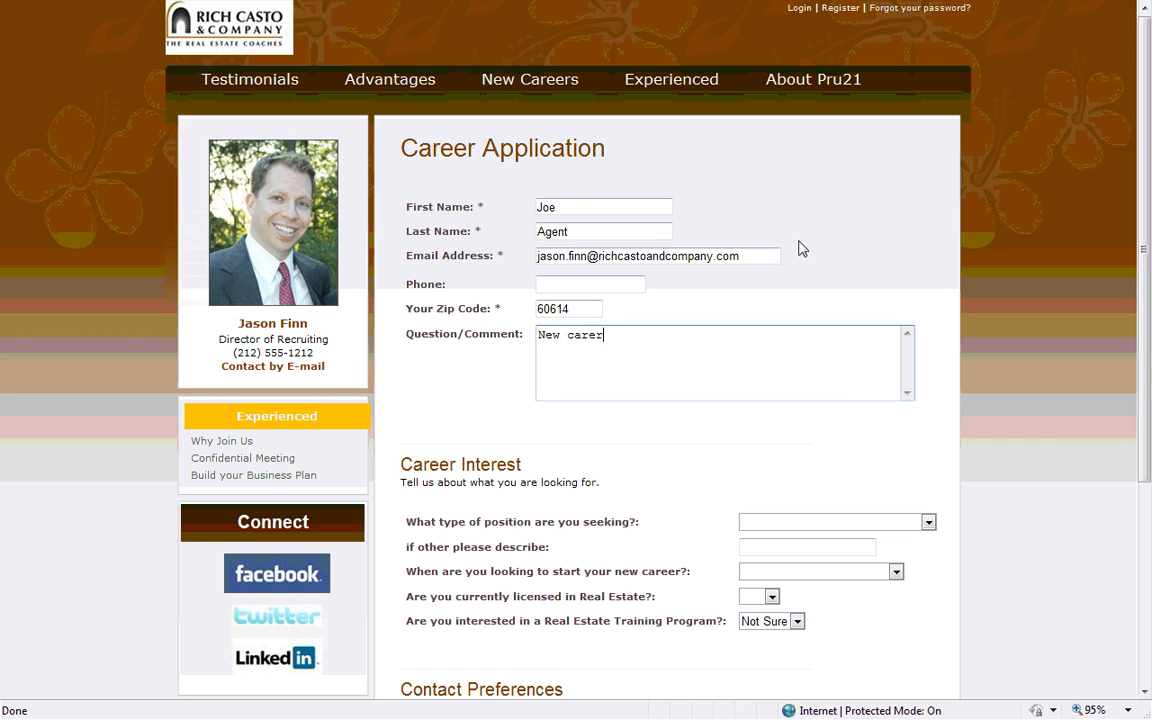
type("New career.")
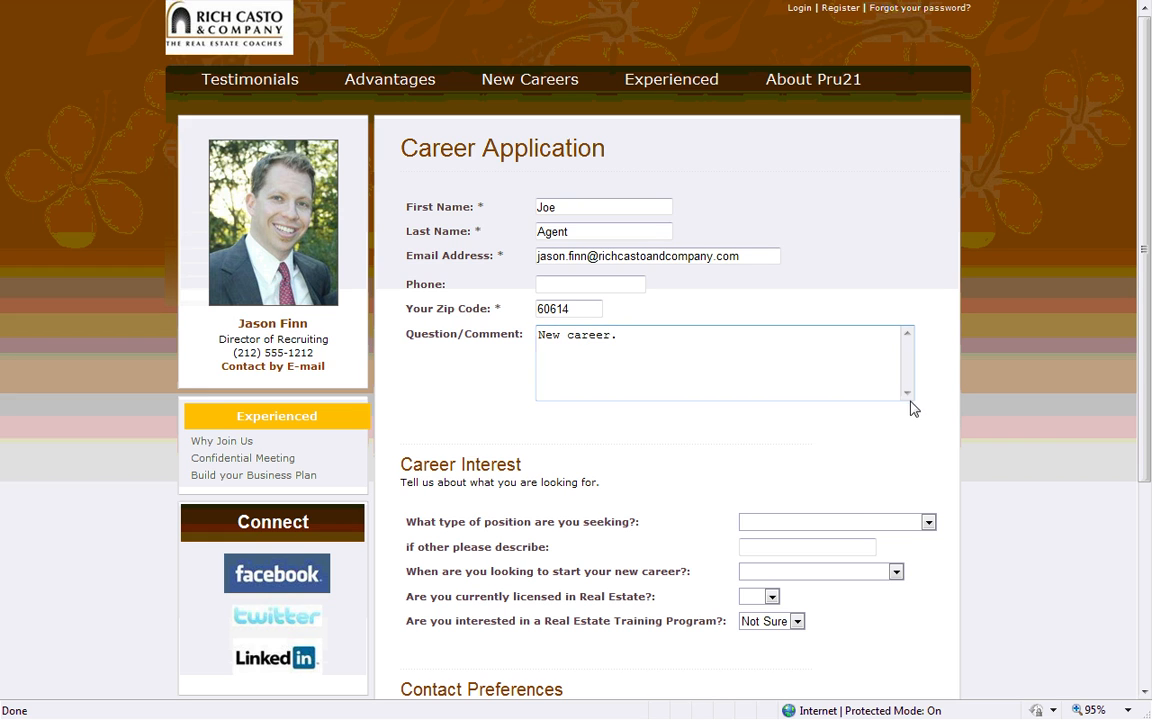
Choose REALTOR, start Immediately, and answer Yes to licensed and training questions
left_click(850, 522)
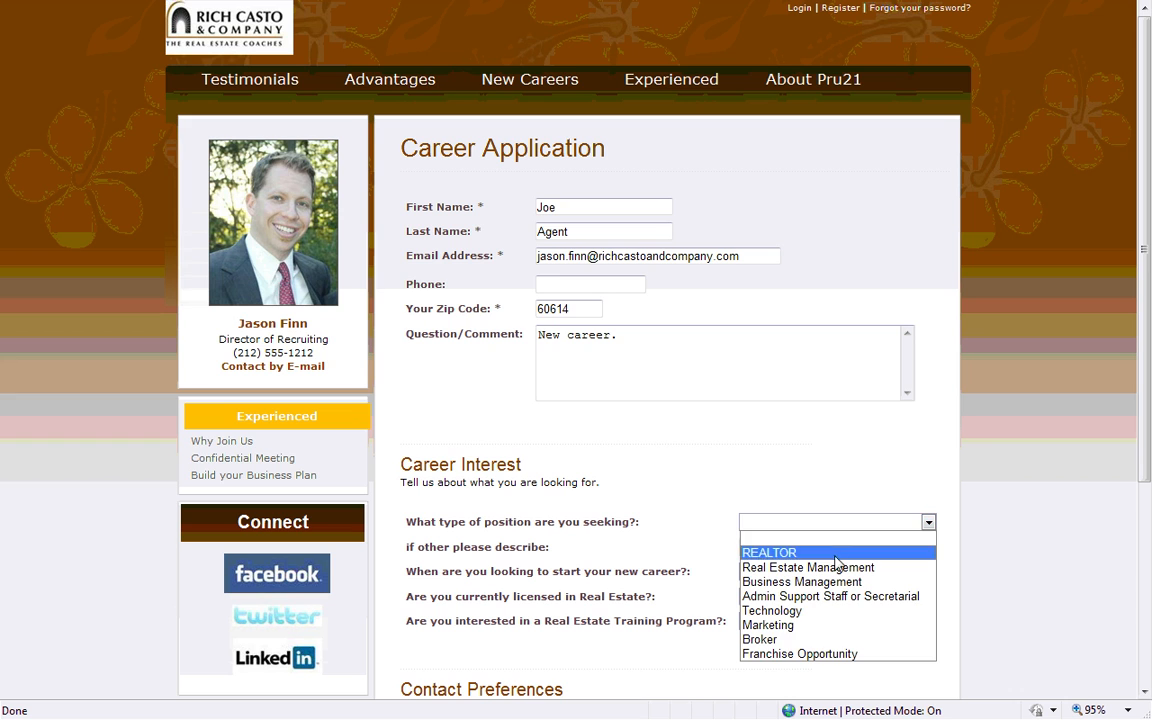
left_click(830, 553)
left_click(820, 571)
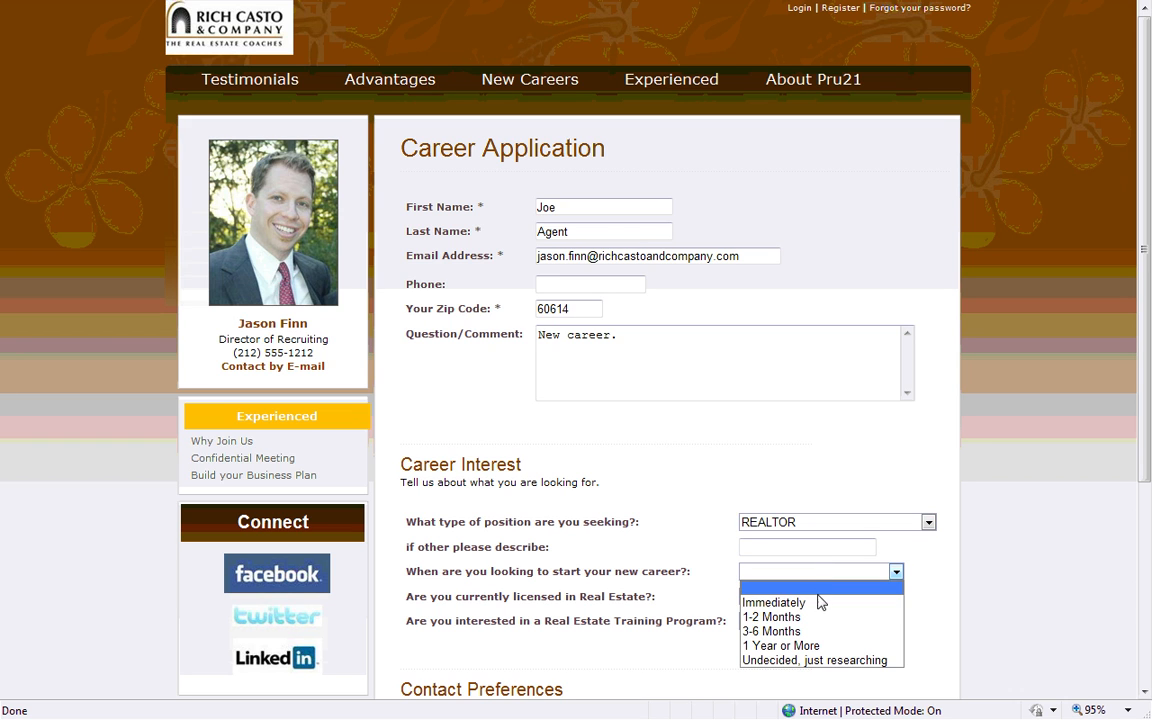
left_click(815, 603)
left_click(770, 598)
left_click(752, 627)
left_click(790, 622)
left_click(772, 652)
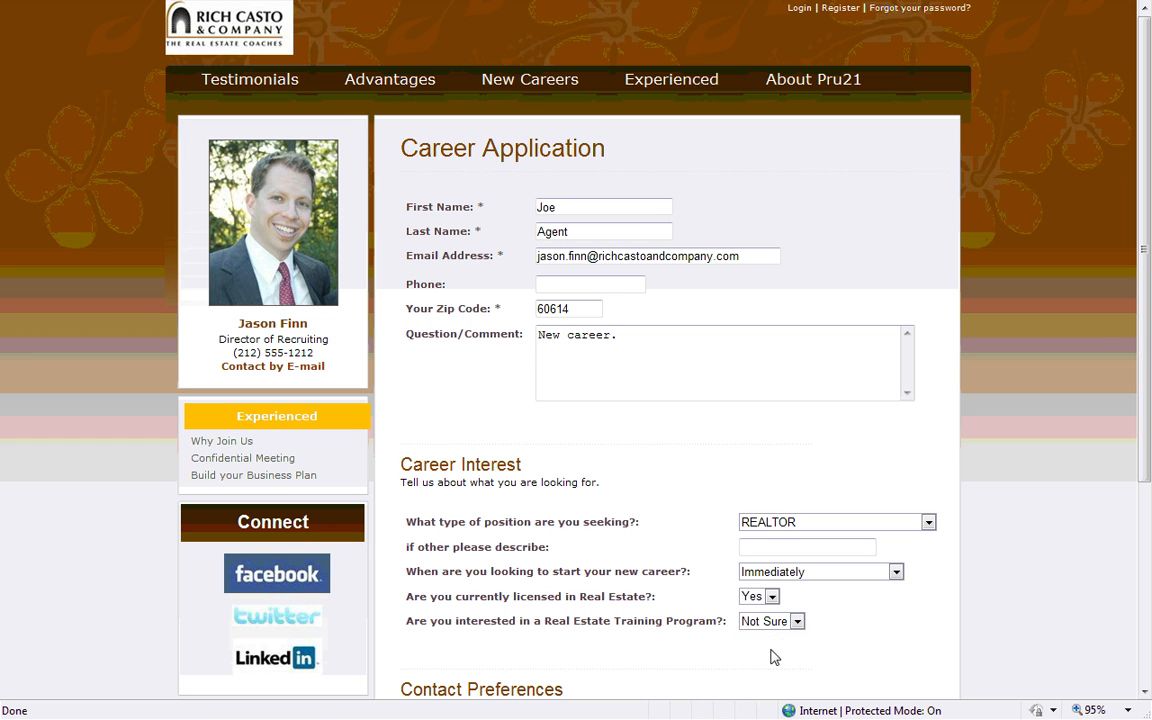
Set preferred contact to Email and best time to Afternoon, then send the application
scroll(787, 655, "down", 2)
scroll(786, 657, "down", 4)
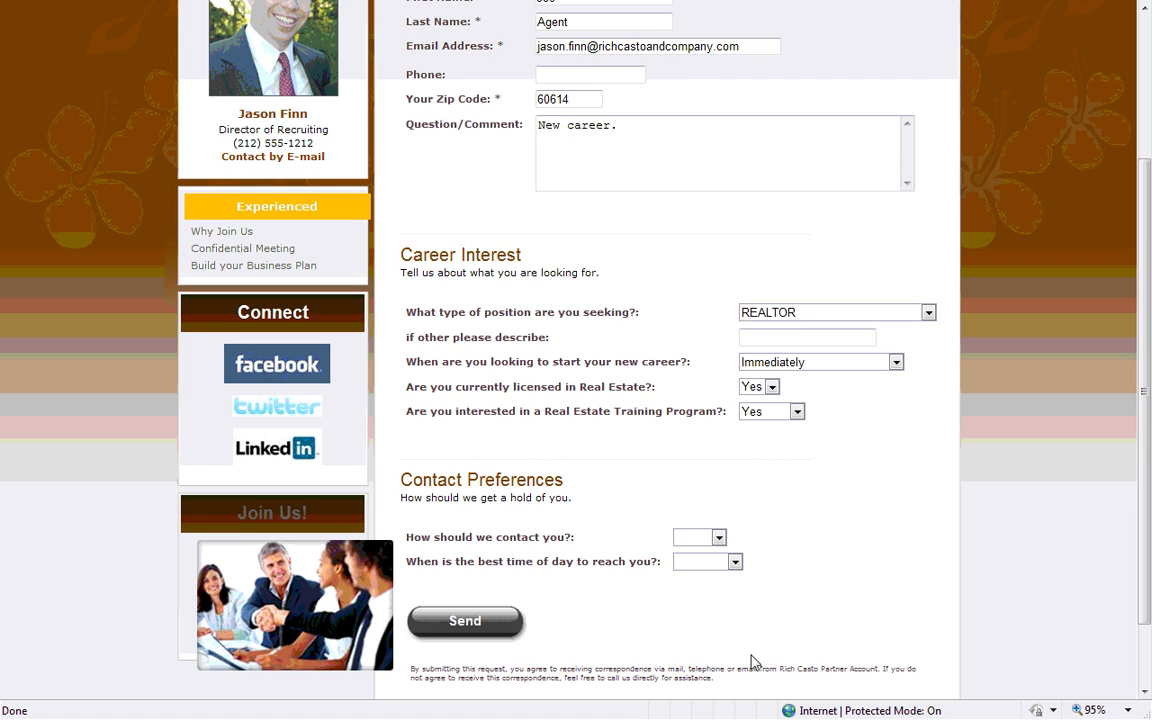
left_click(712, 450)
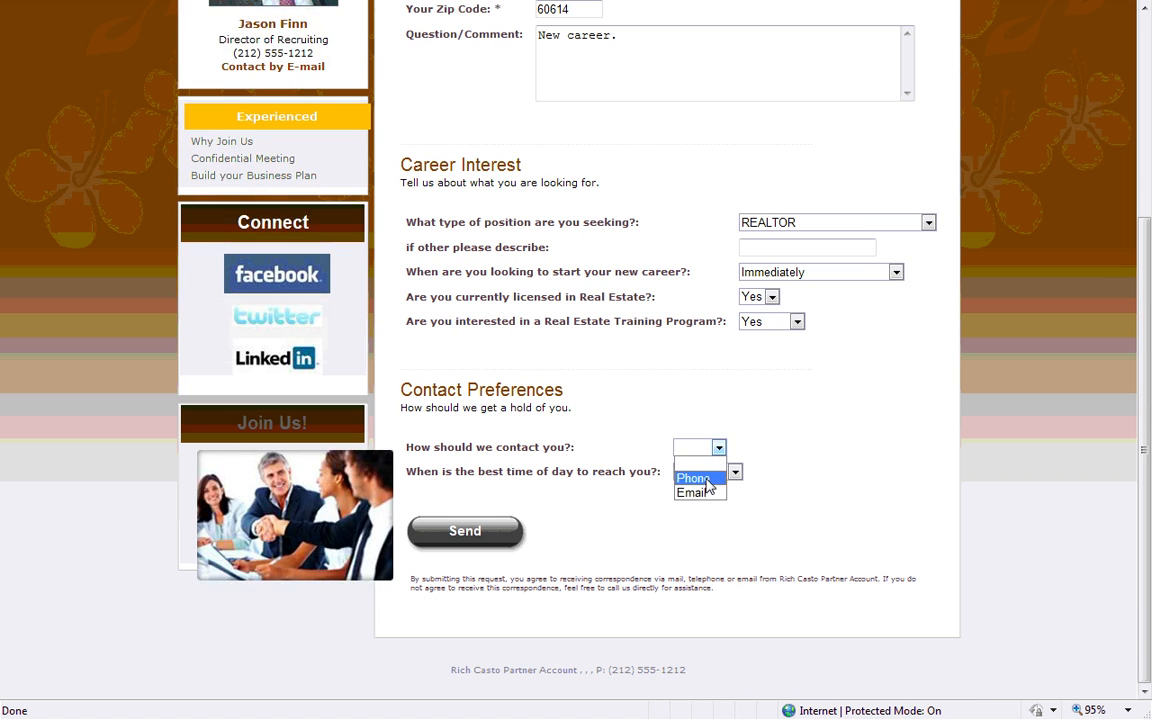
left_click(705, 492)
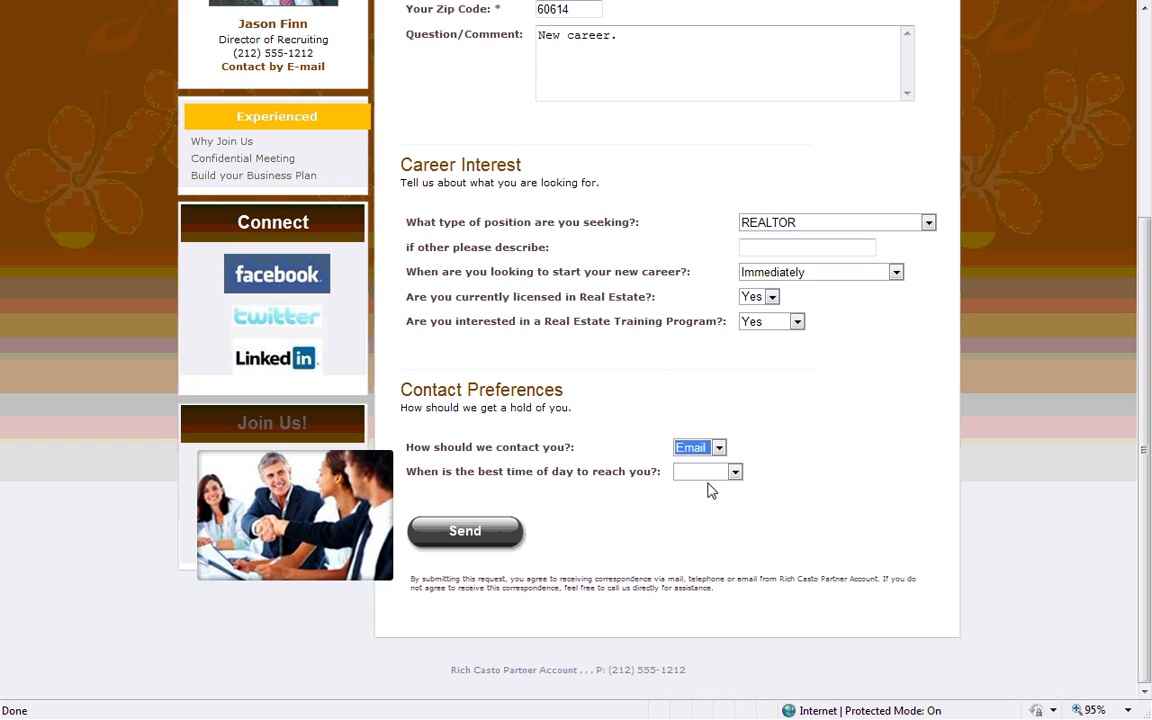
left_click(712, 473)
left_click(701, 517)
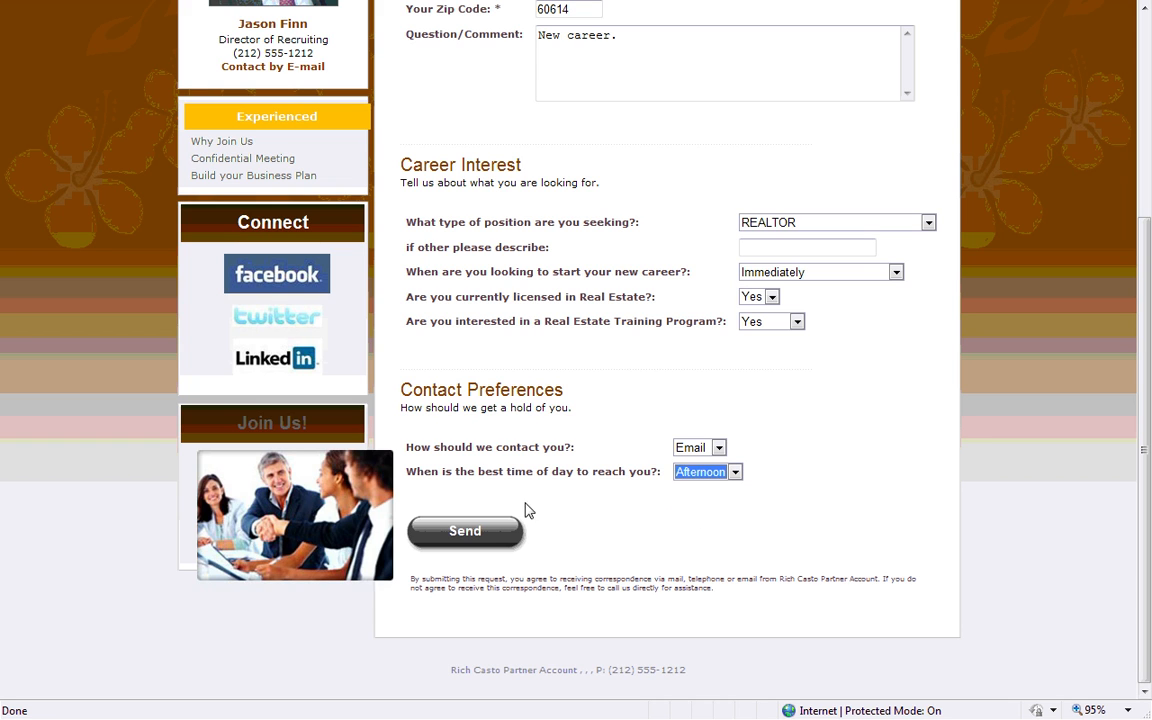
left_click(468, 534)
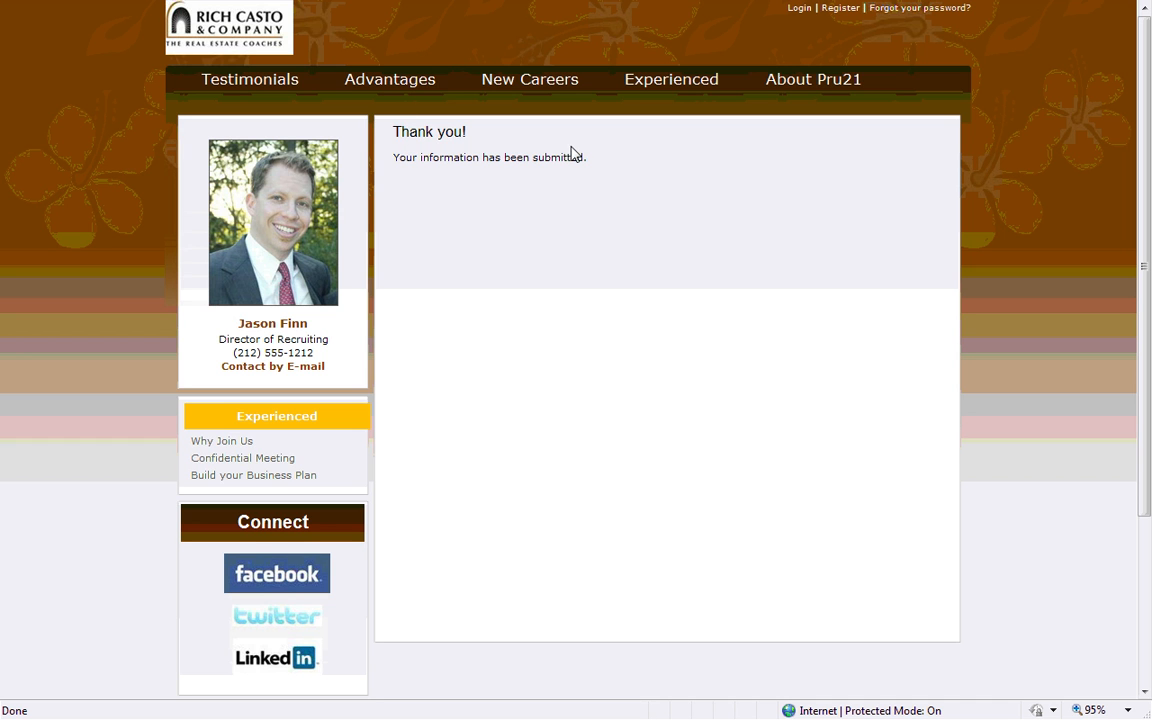
Switch back to SalesAspects, go Home, and open the Message Center from the new-messages popup
mouse_move(460, 4)
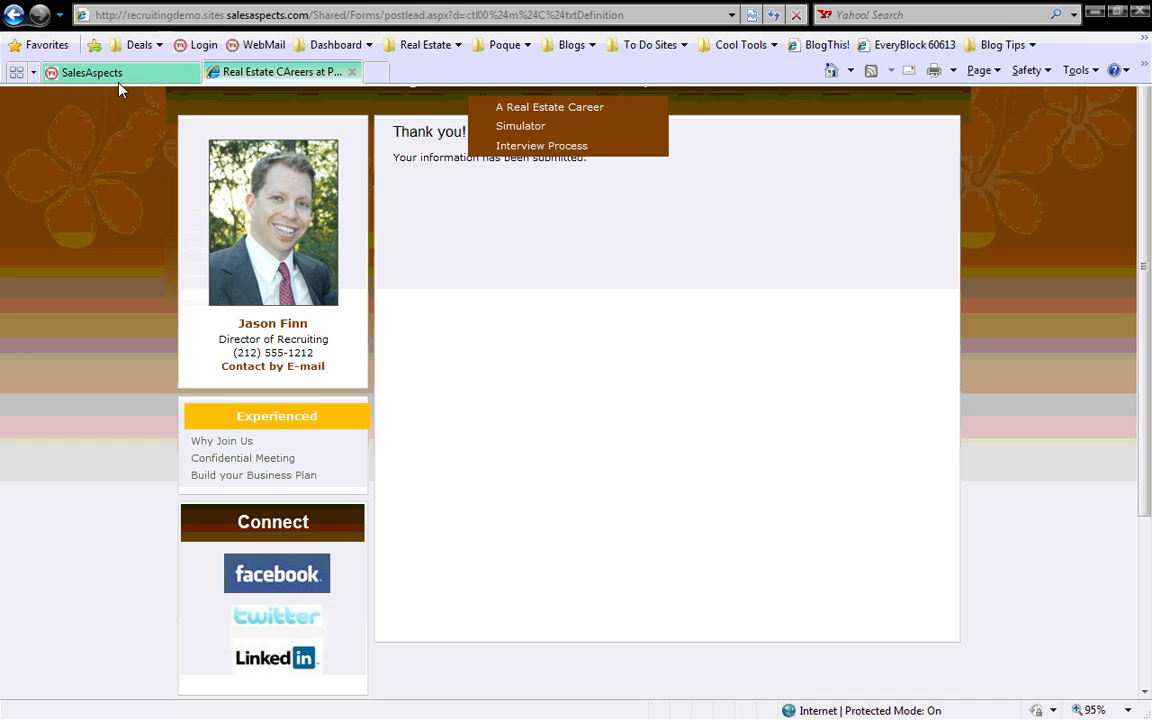
left_click(117, 80)
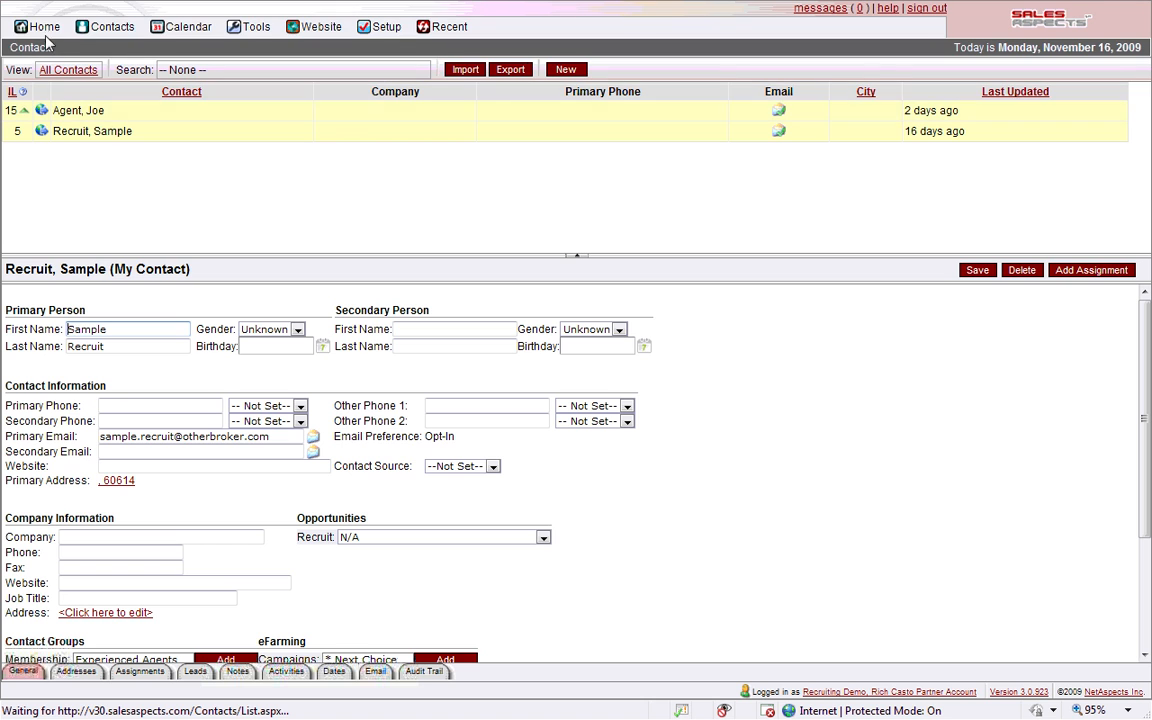
left_click(40, 26)
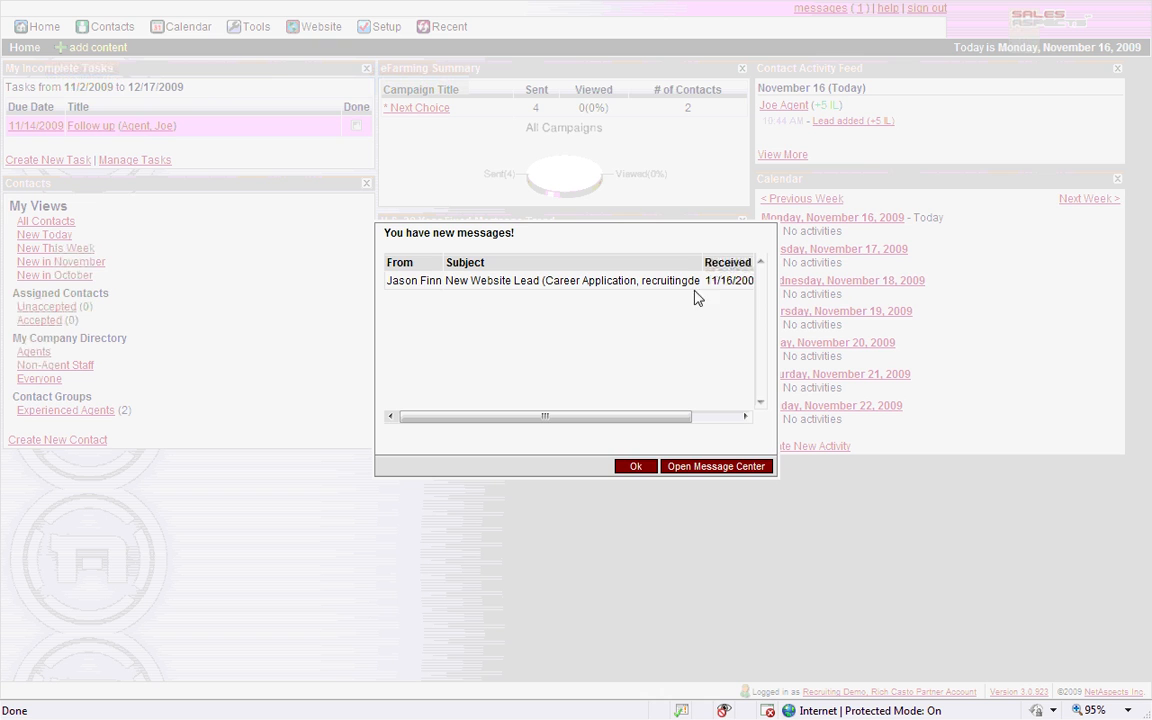
left_click(688, 470)
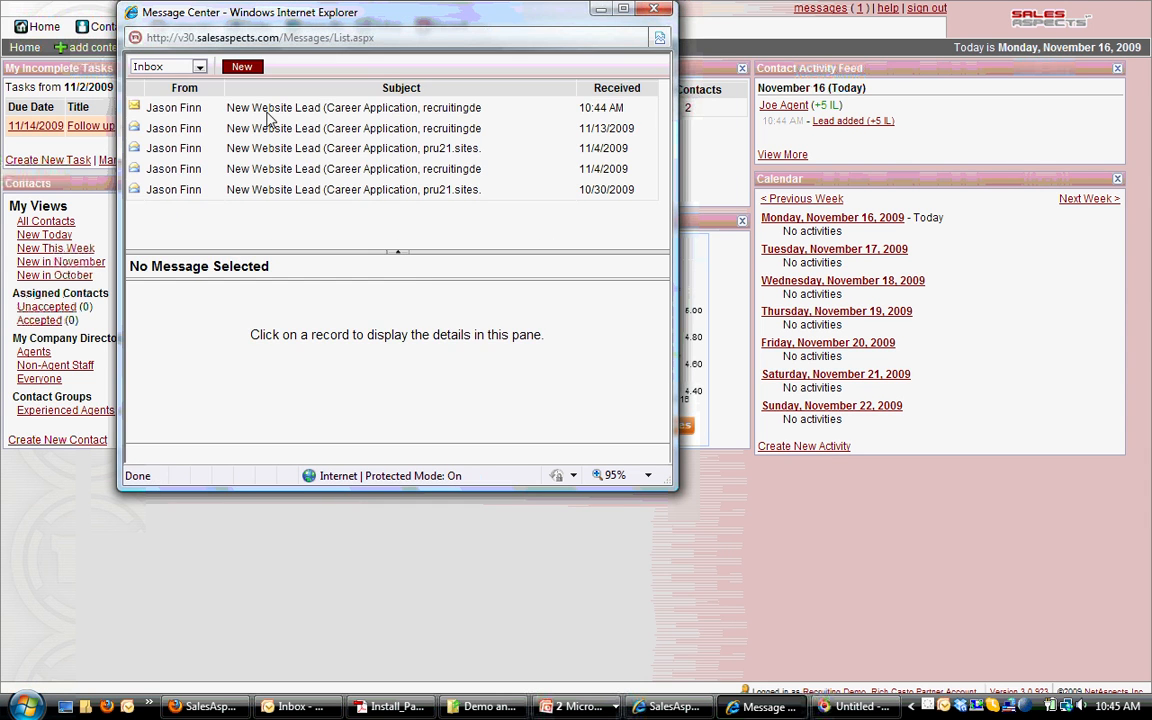
Read the newest Career Application lead message in an enlarged view, then close the Message Center
left_click(243, 108)
left_click_drag(508, 261, 517, 200)
left_click_drag(668, 495, 803, 593)
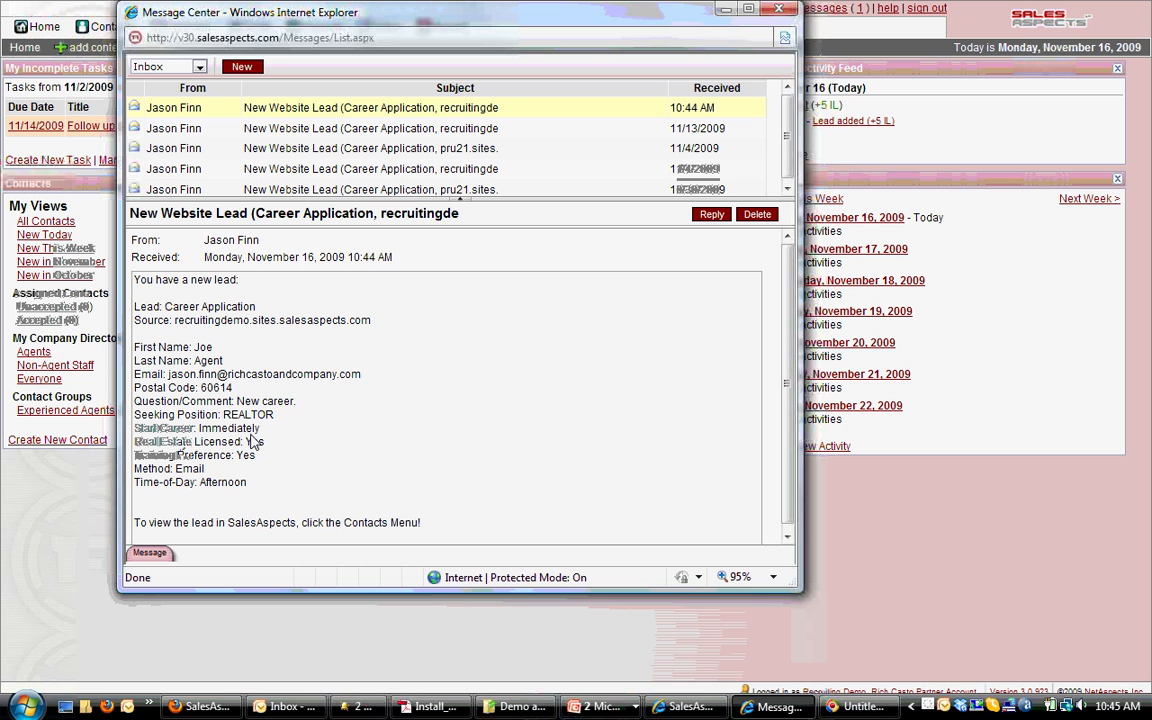
left_click(778, 9)
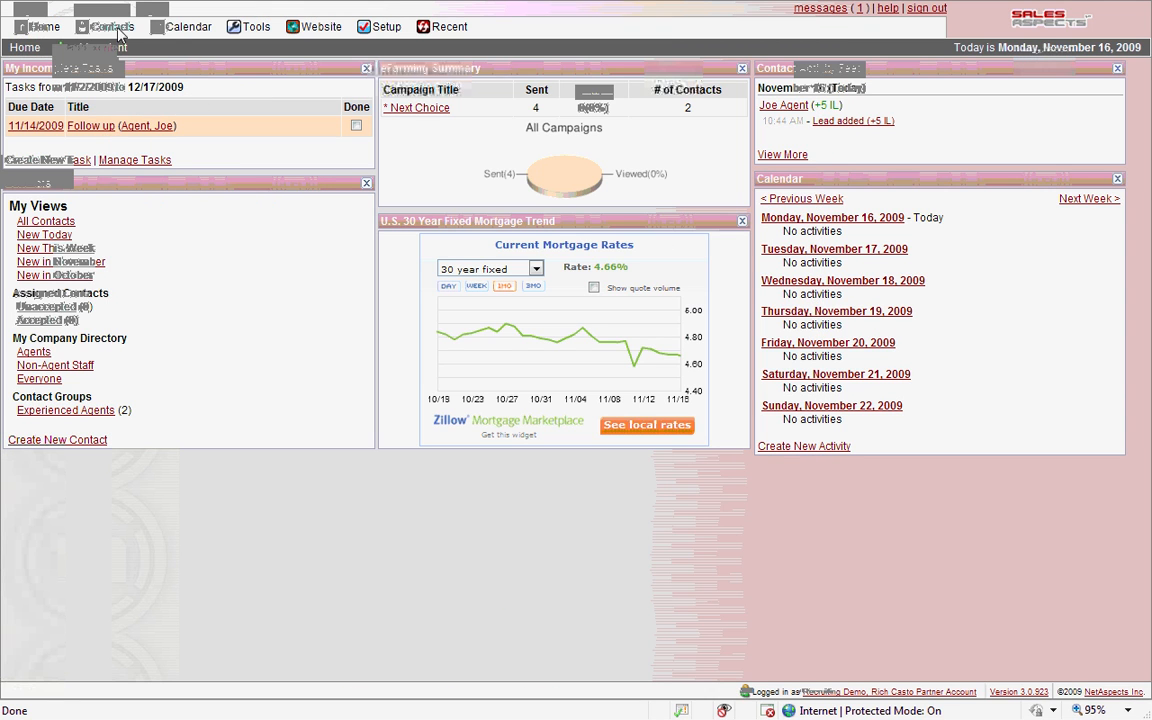
Open the new lead's record from Contacts > Contacts and show its Leads tab
mouse_move(118, 33)
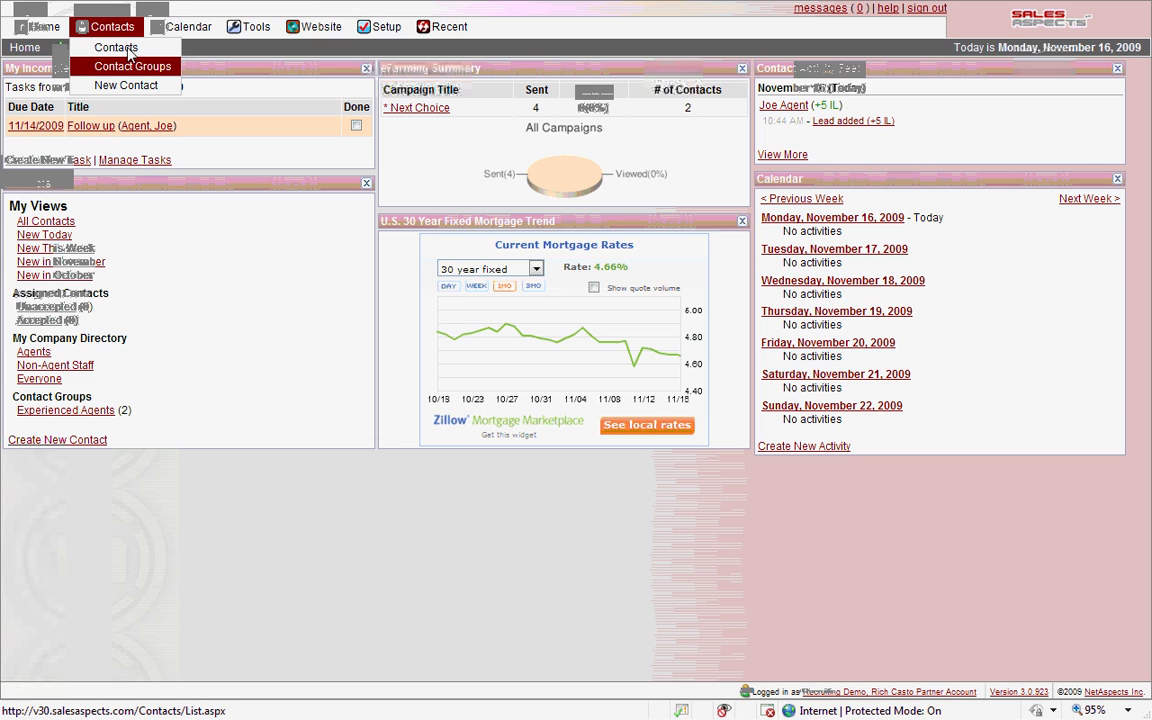
left_click(118, 48)
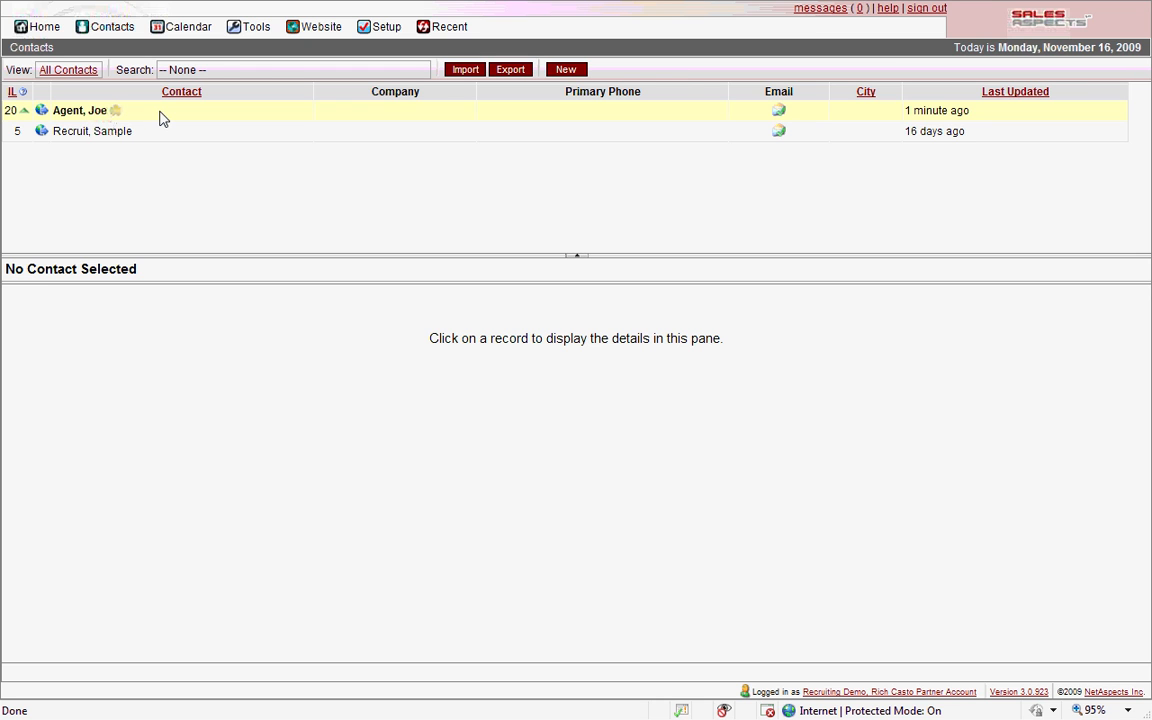
left_click(160, 113)
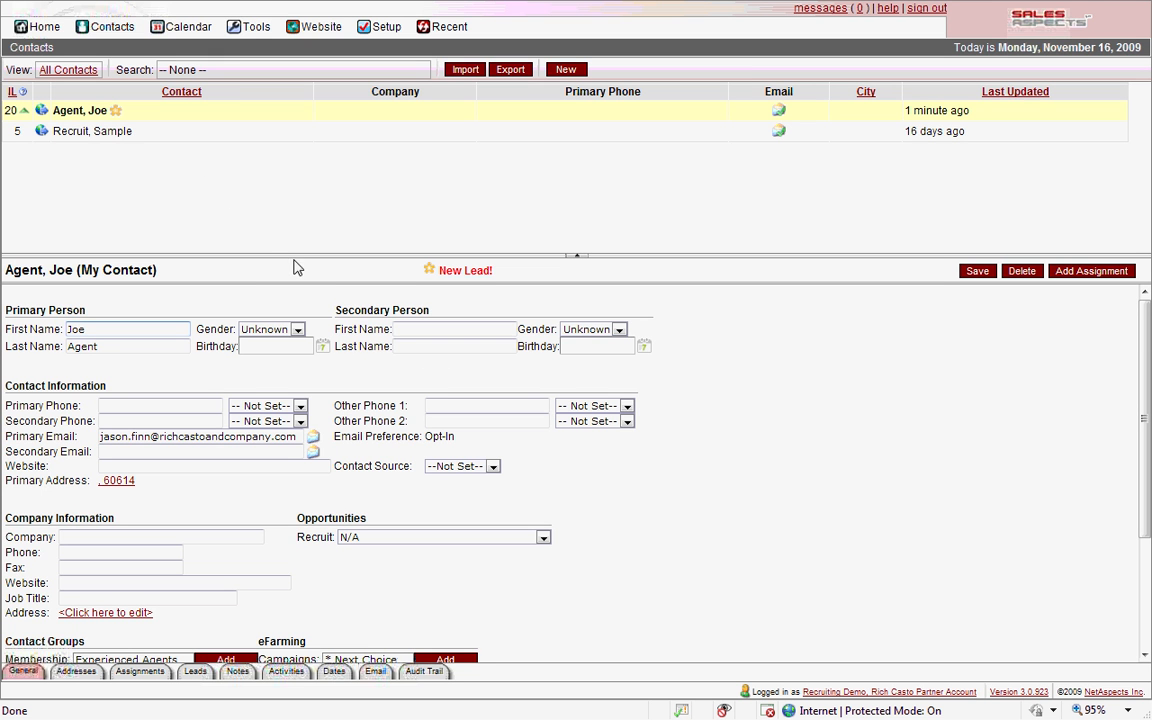
left_click_drag(288, 270, 300, 181)
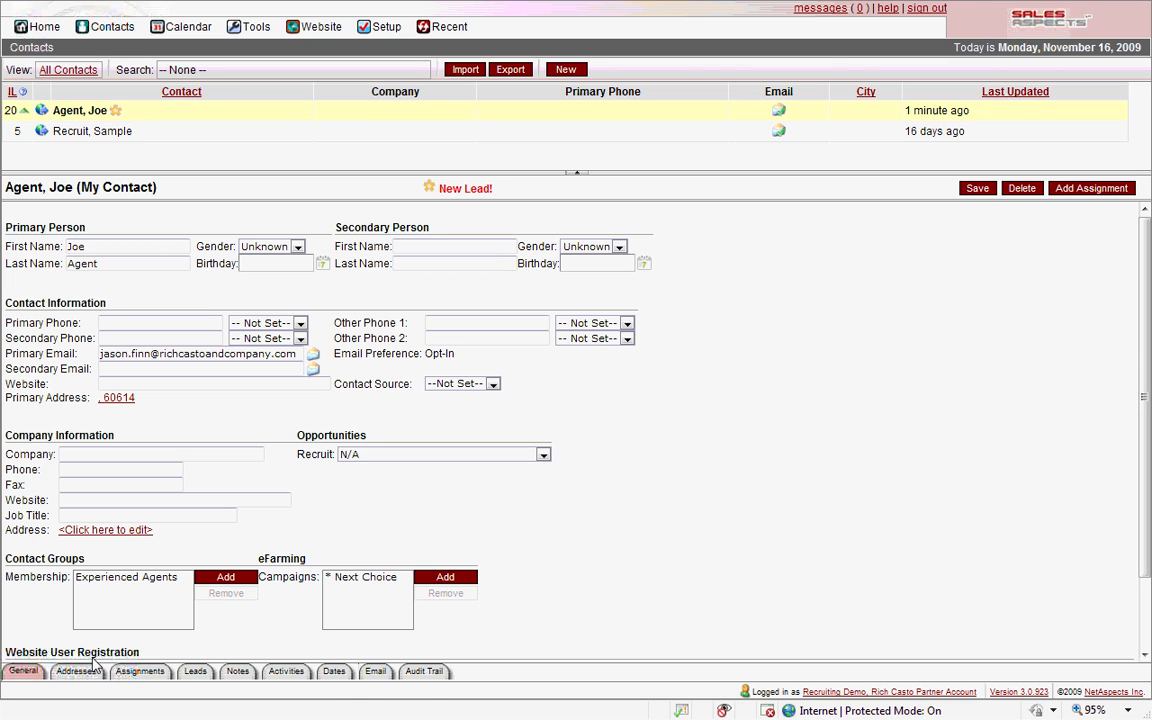
left_click(192, 672)
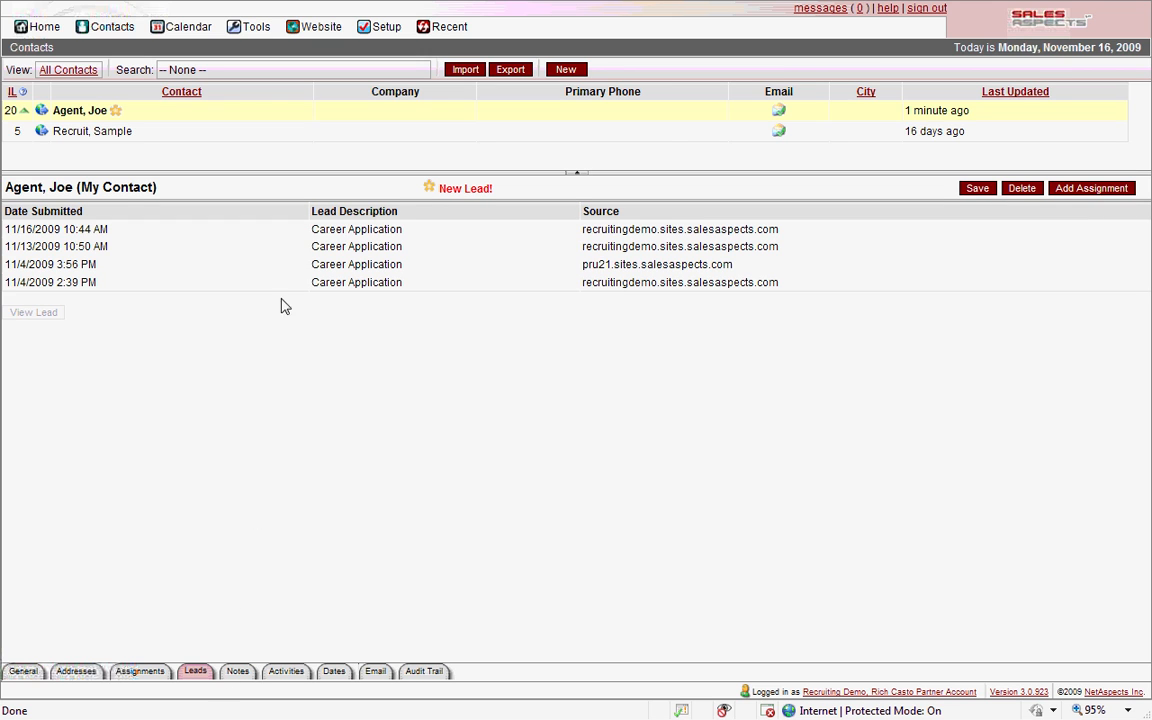
Review the 11/16/2009 Career Application lead's details, then return to the General tab
left_click(62, 231)
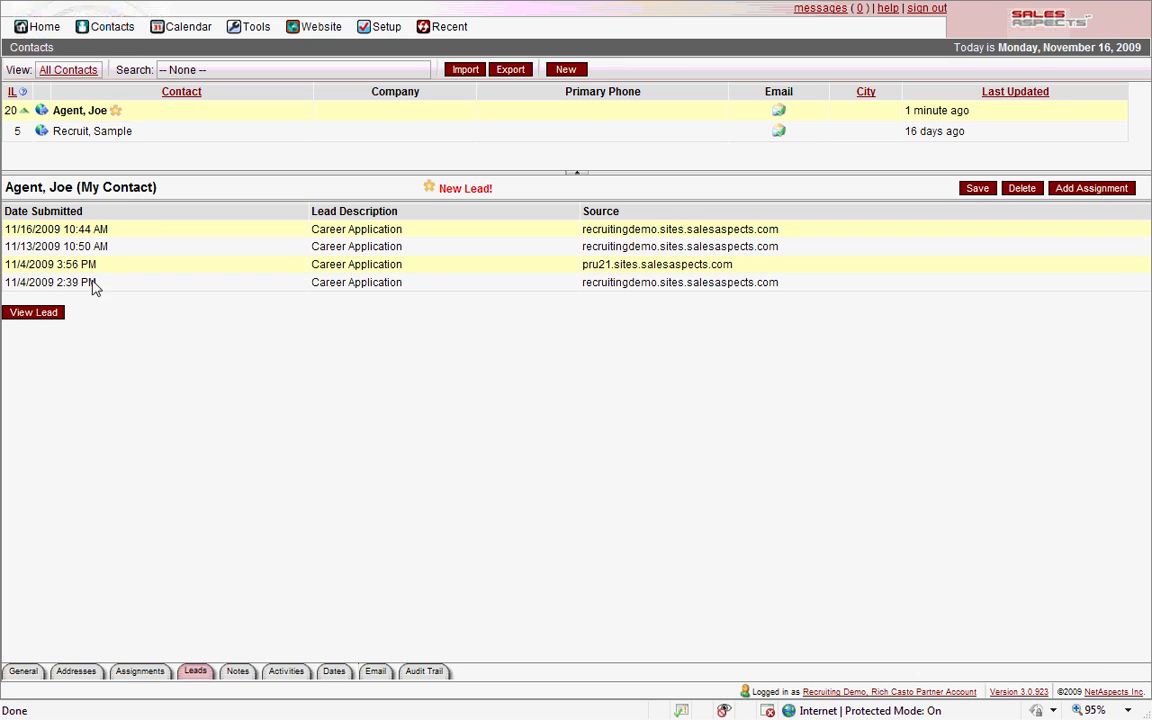
left_click(35, 314)
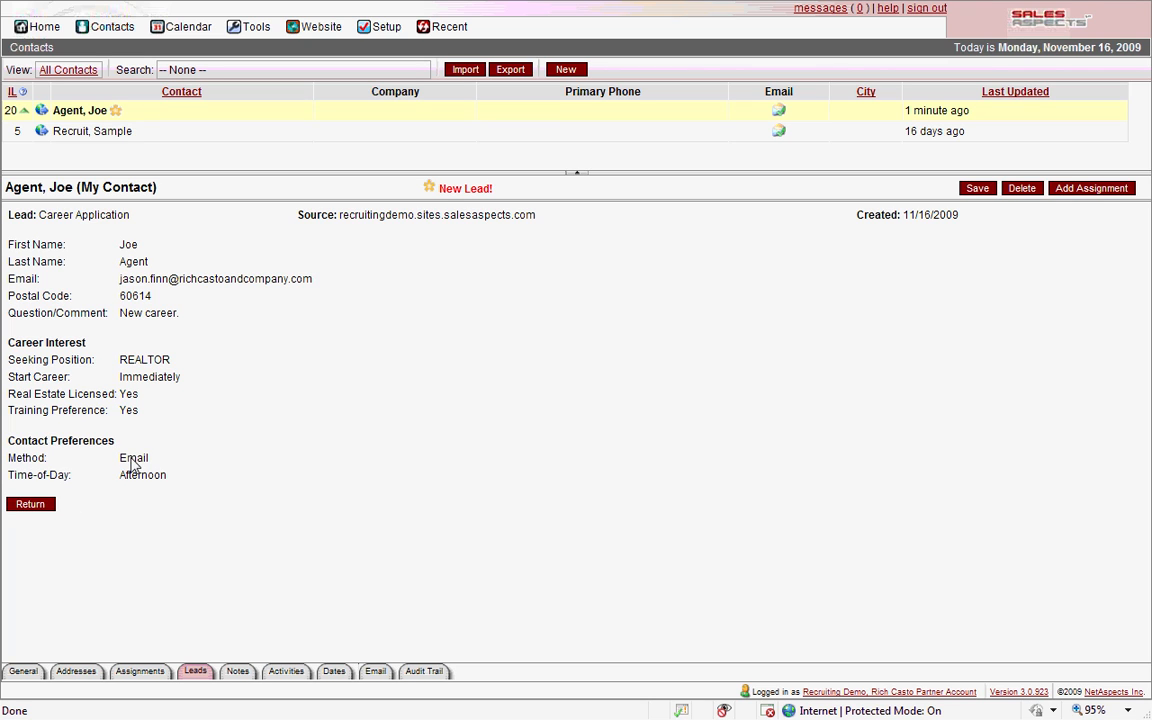
left_click(18, 675)
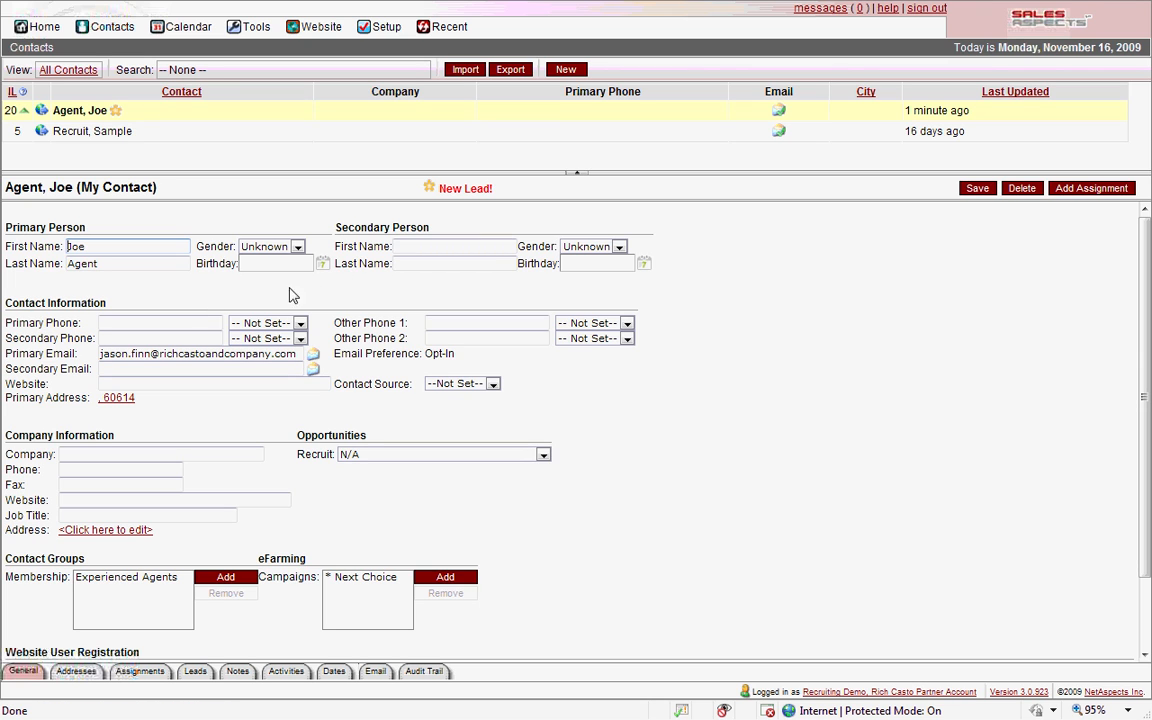
left_click(170, 323)
left_click(108, 456)
left_click(113, 502)
left_click(115, 515)
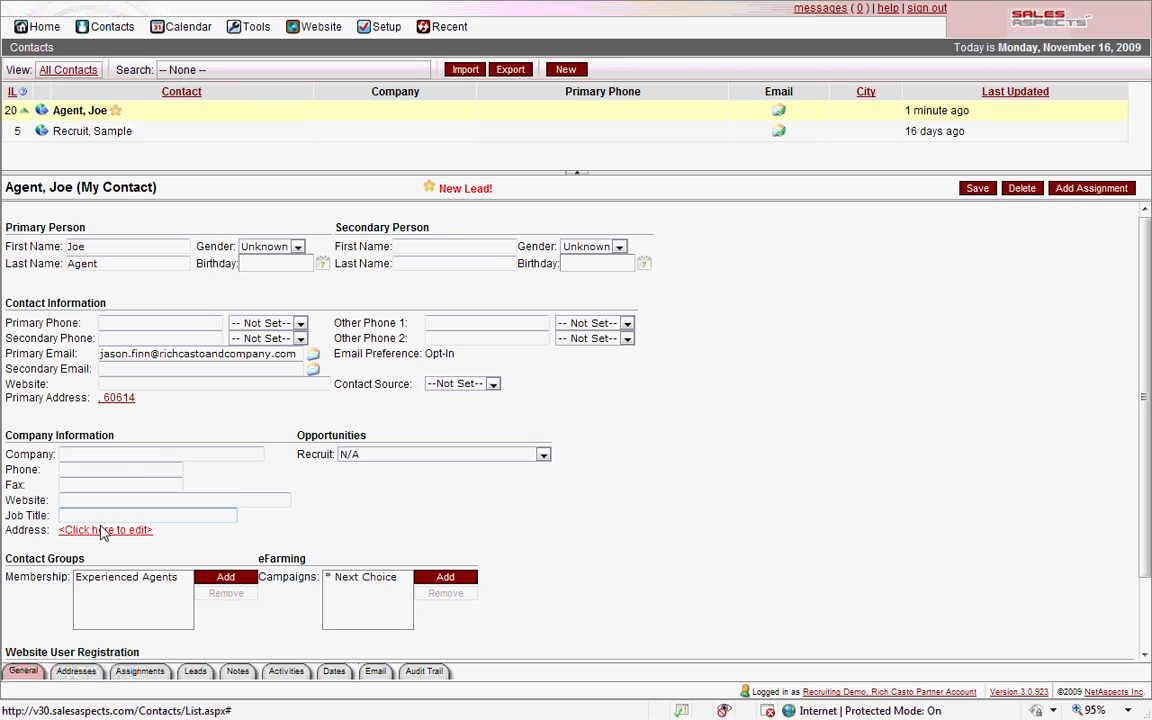
left_click(86, 578)
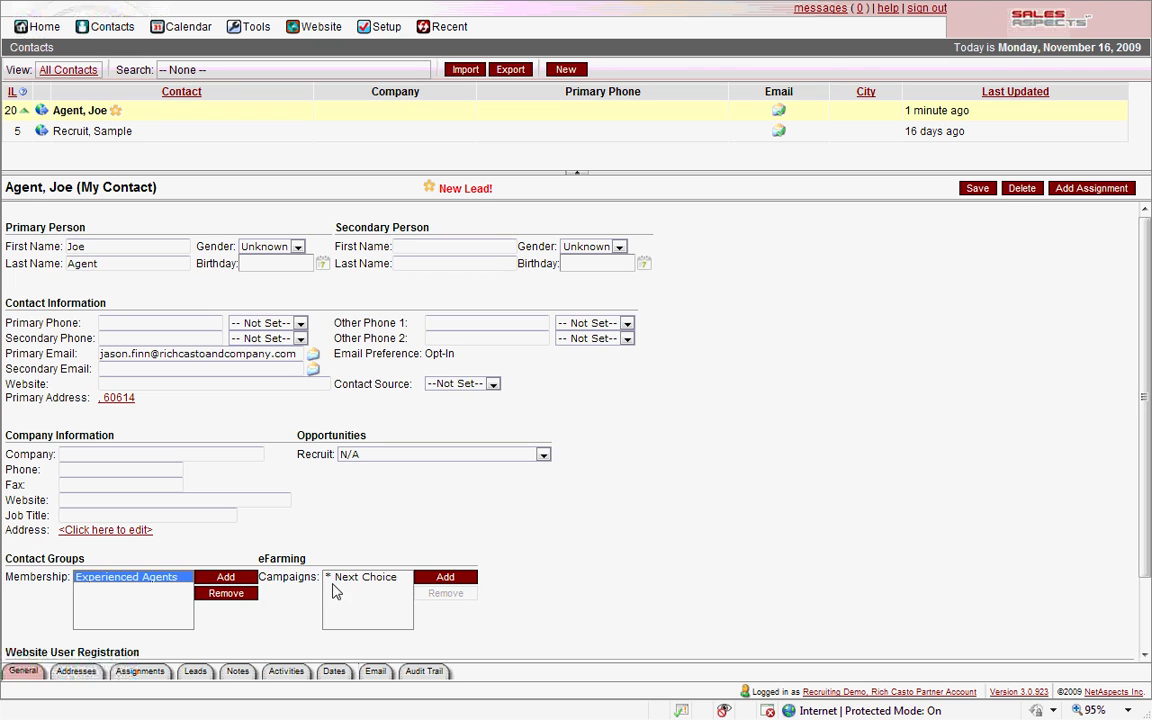
left_click(376, 580)
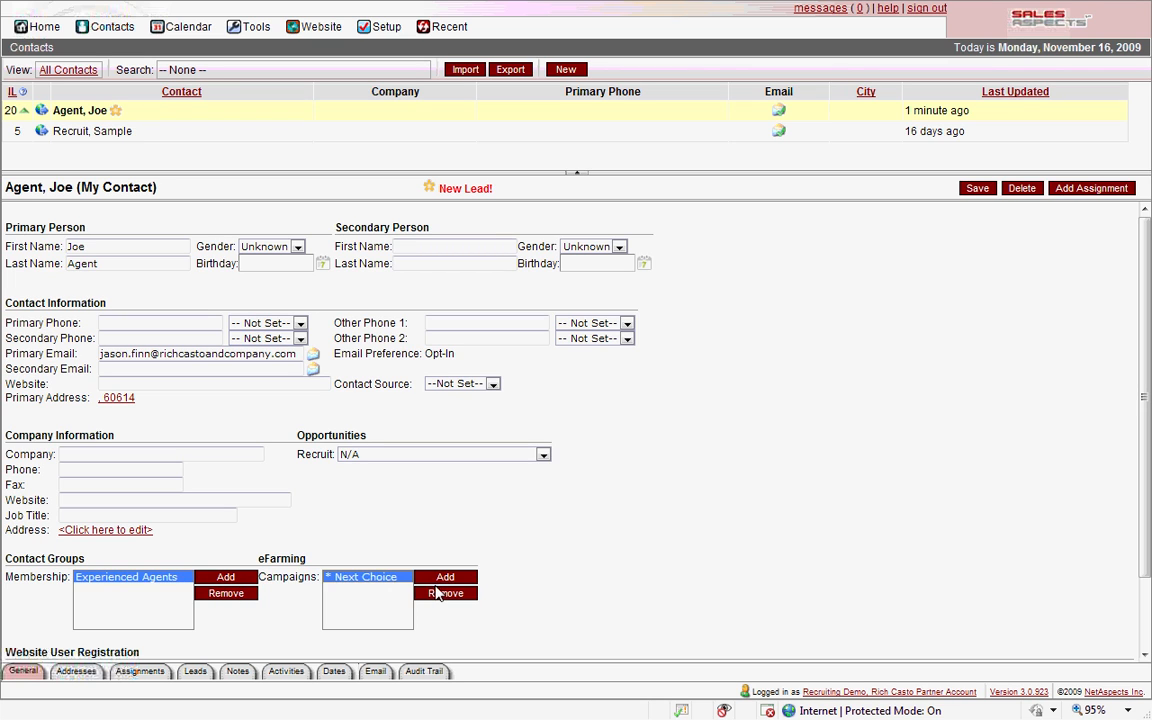
left_click(440, 594)
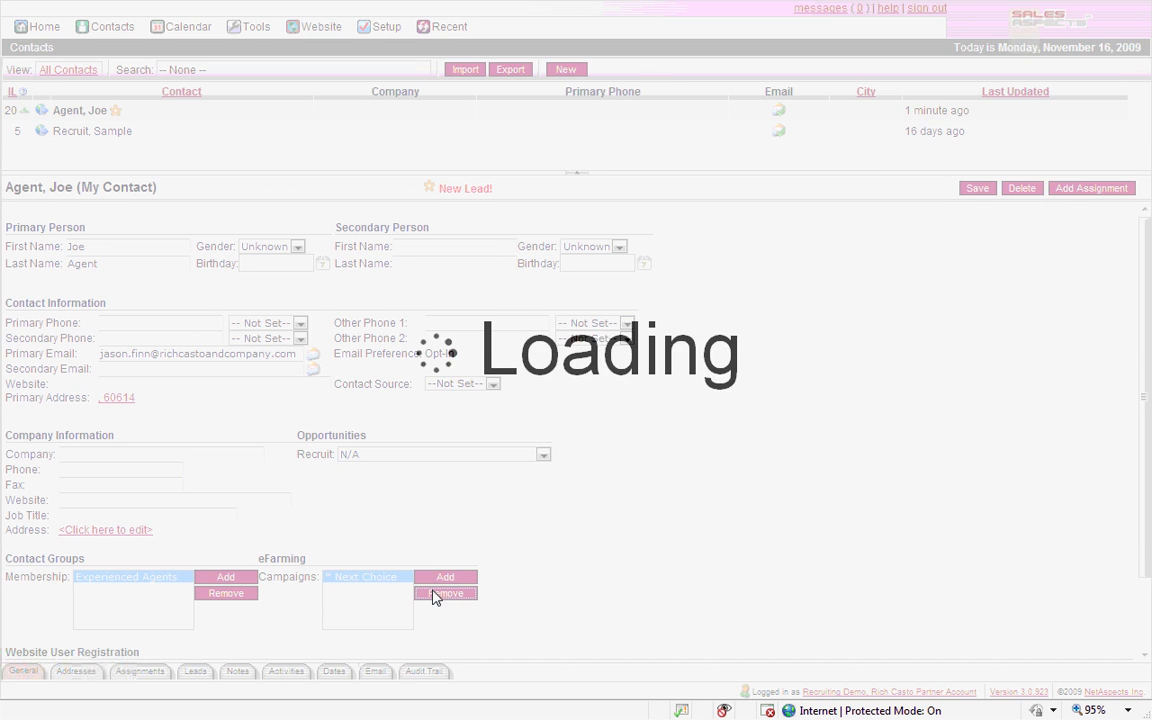
left_click(233, 597)
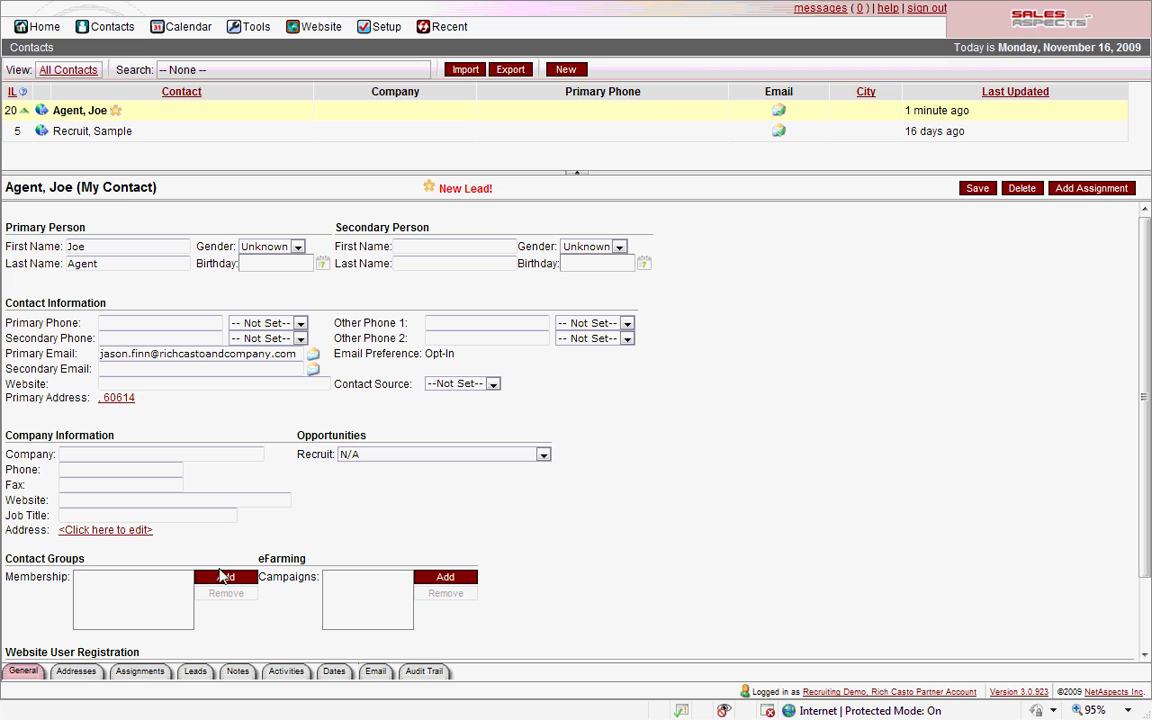
left_click(211, 578)
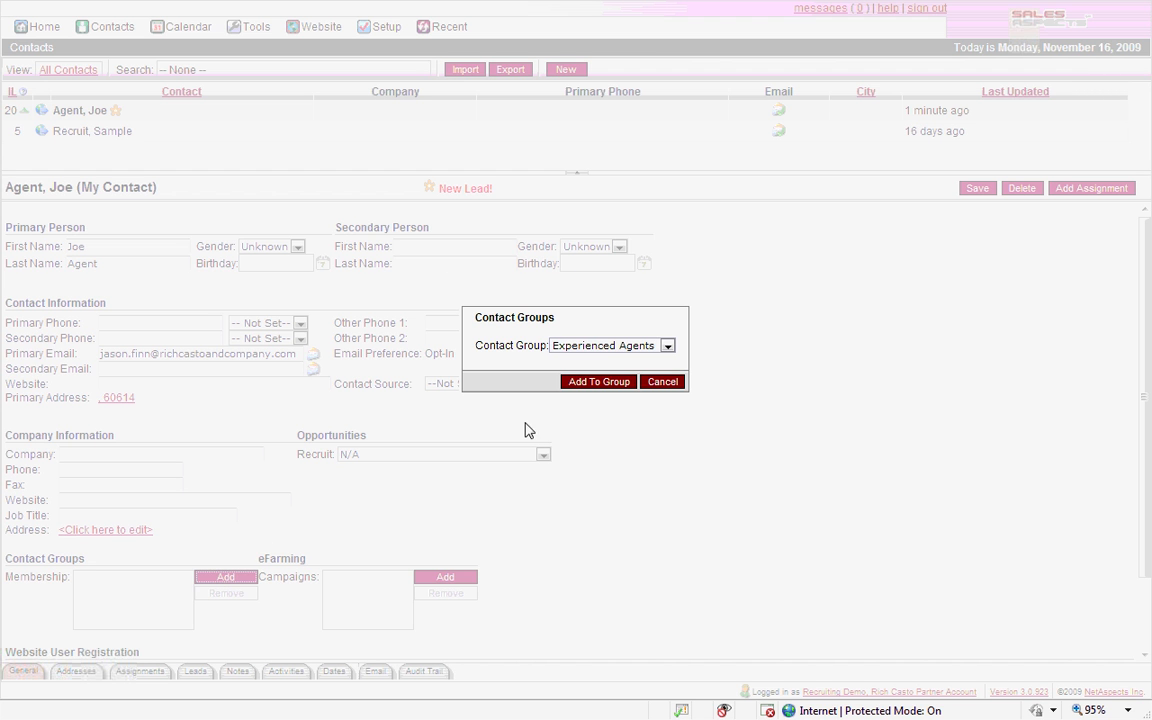
left_click(666, 345)
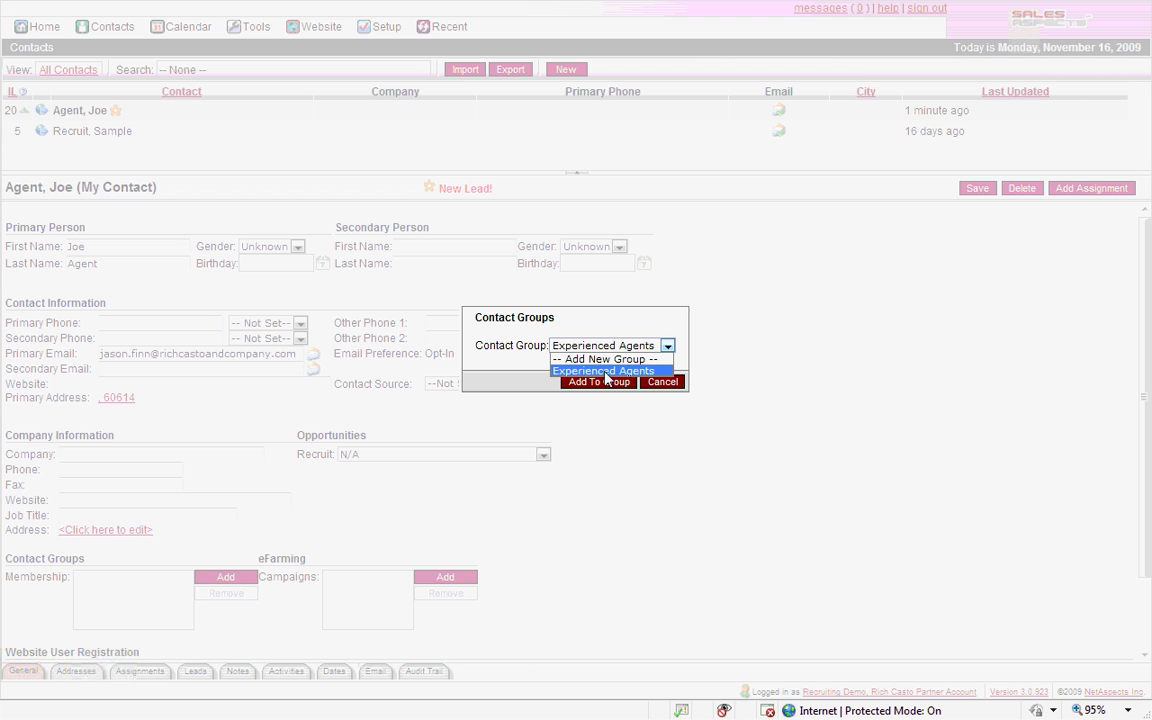
left_click(605, 373)
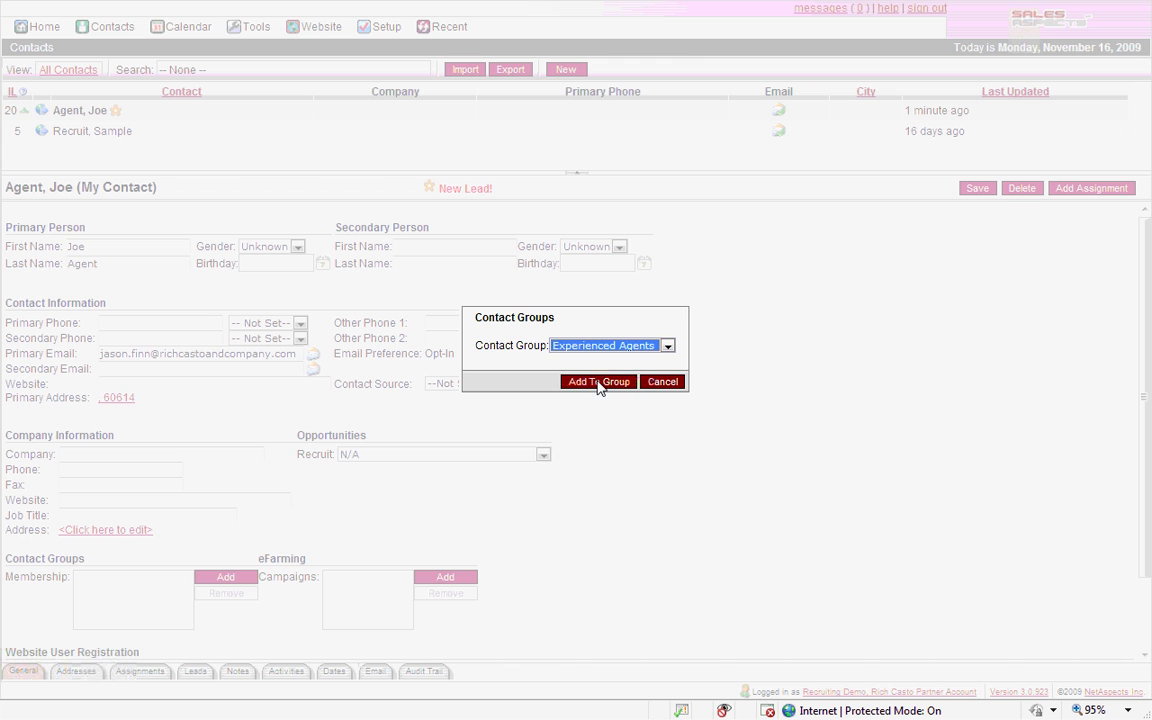
left_click(598, 382)
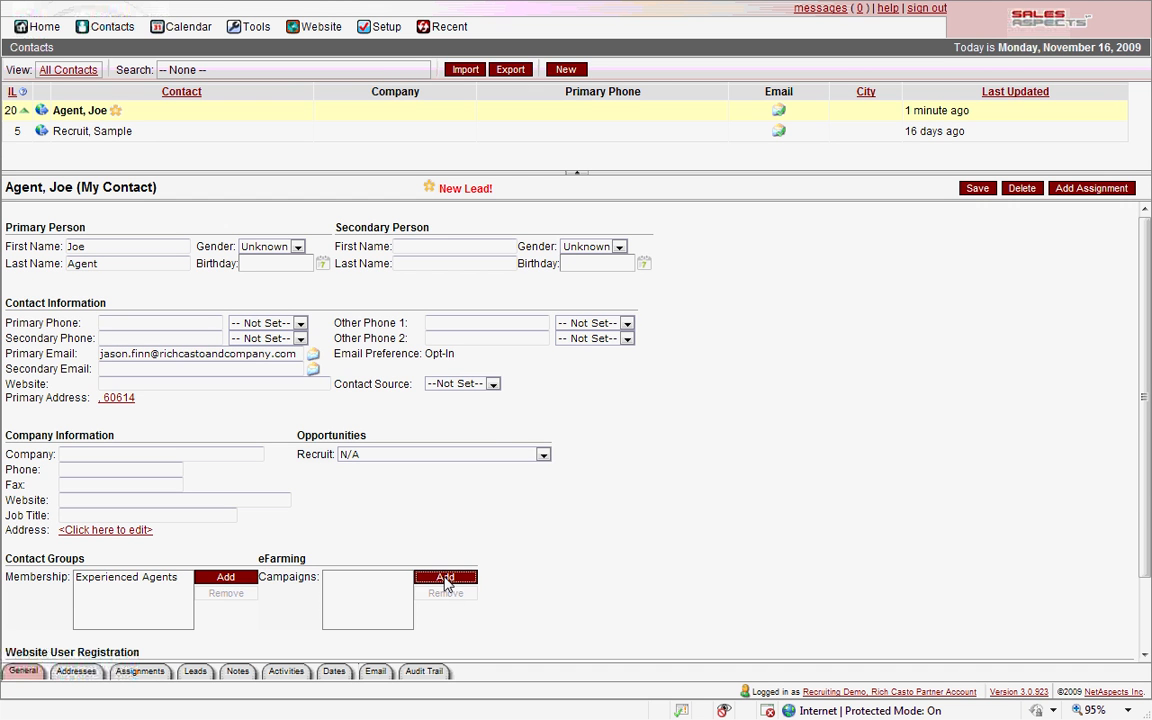
left_click(445, 580)
left_click(609, 346)
left_click(609, 357)
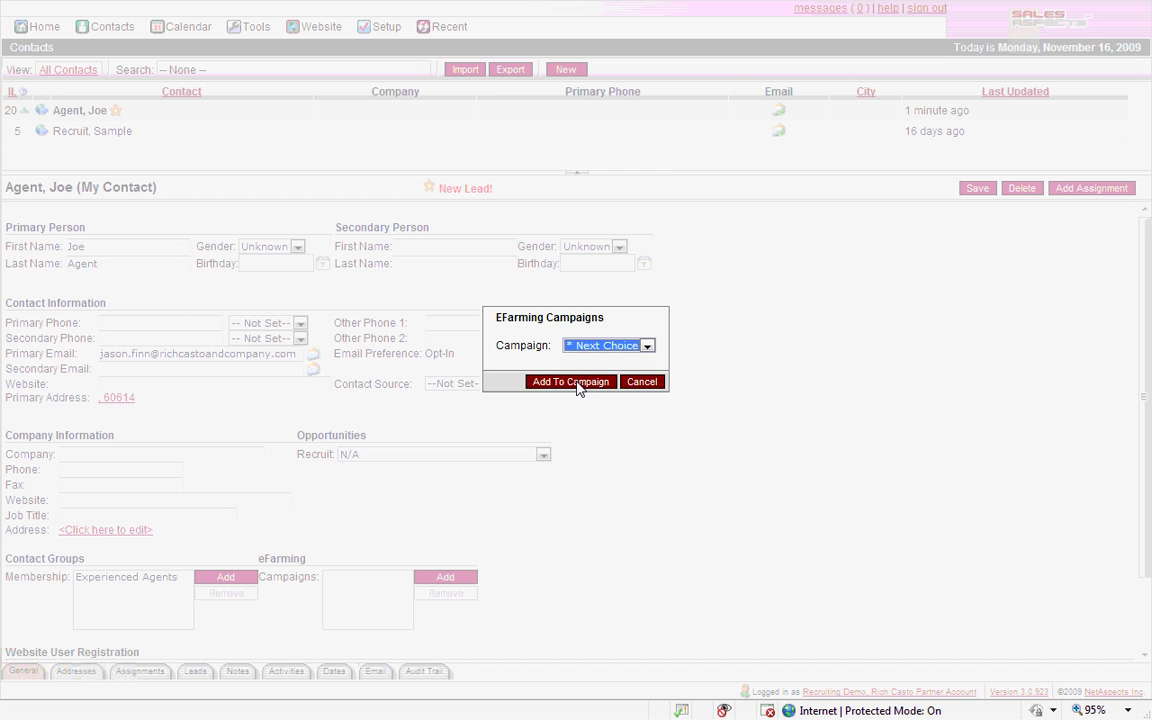
left_click(577, 386)
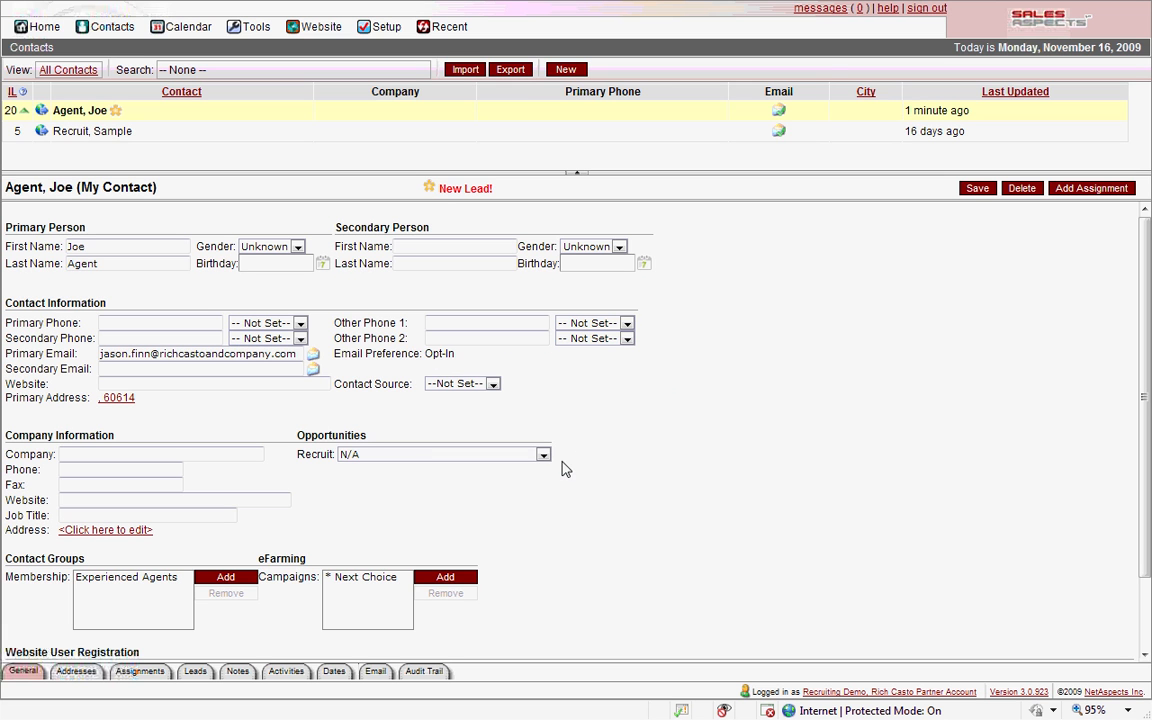
Add a new 'Vacation Home' address in New York, NY to the contact
left_click(76, 672)
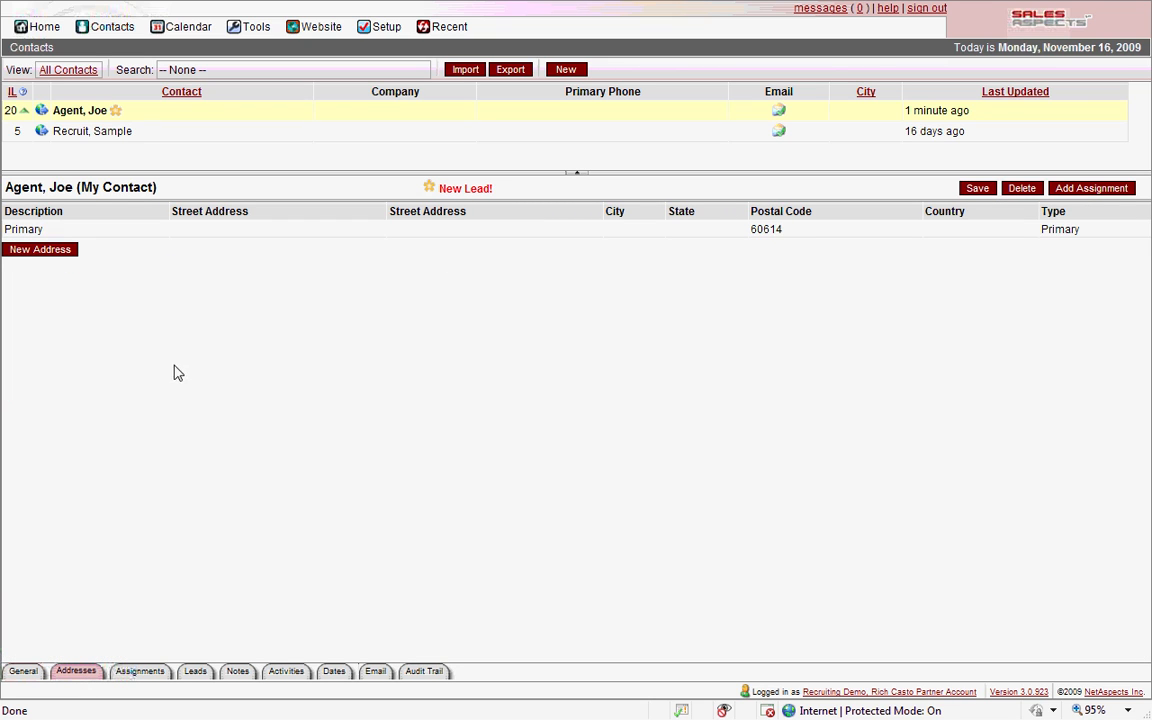
left_click(36, 250)
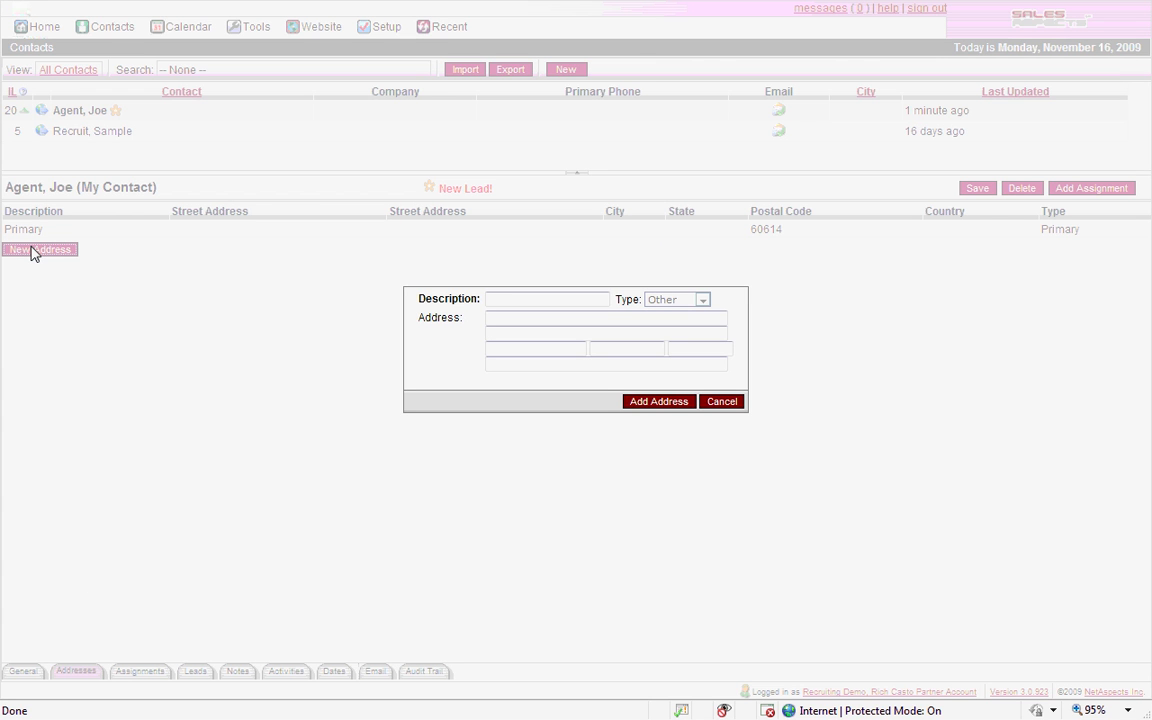
left_click(495, 306)
type("Vacation Home")
key("Tab")
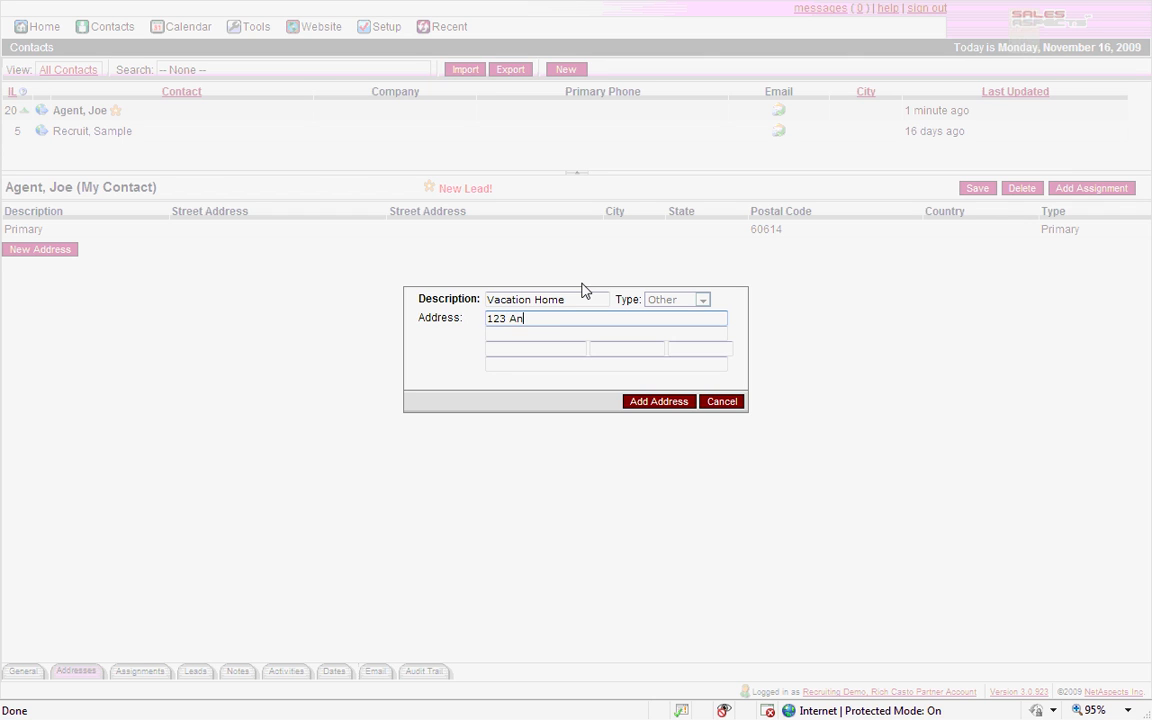
type("123 Anyewhere")
key("Tab")
key("Tab")
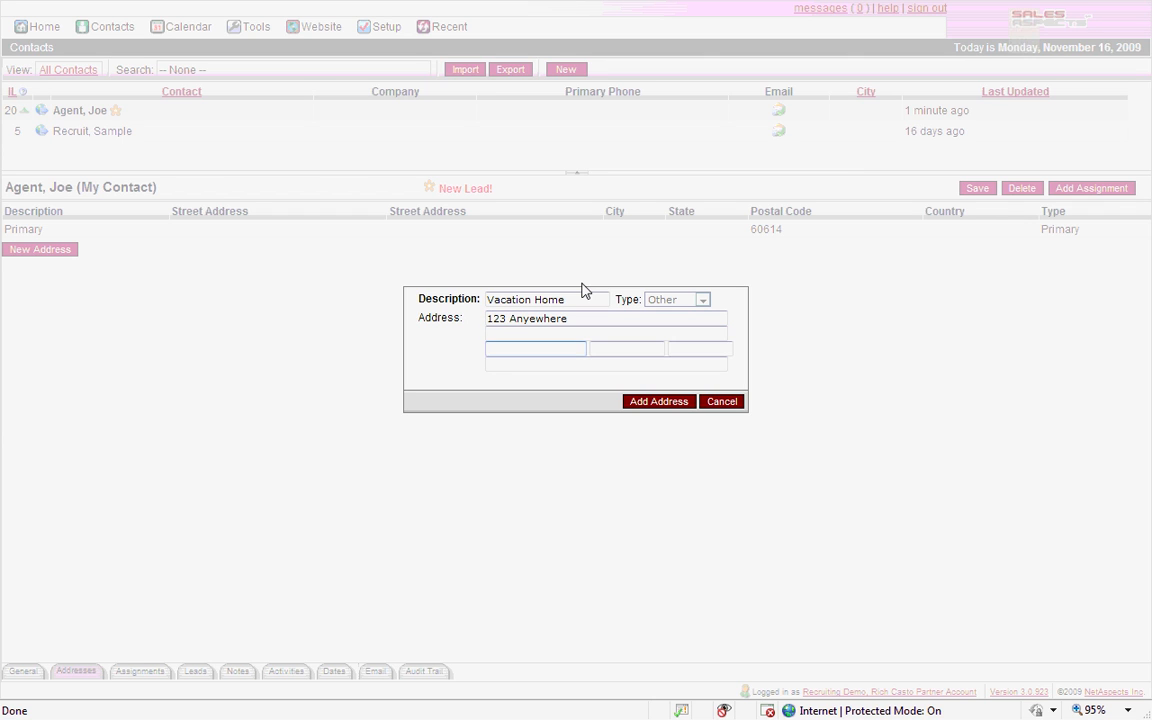
type("New York")
key("Tab")
type("NY")
key("Tab")
type("10020")
left_click(645, 403)
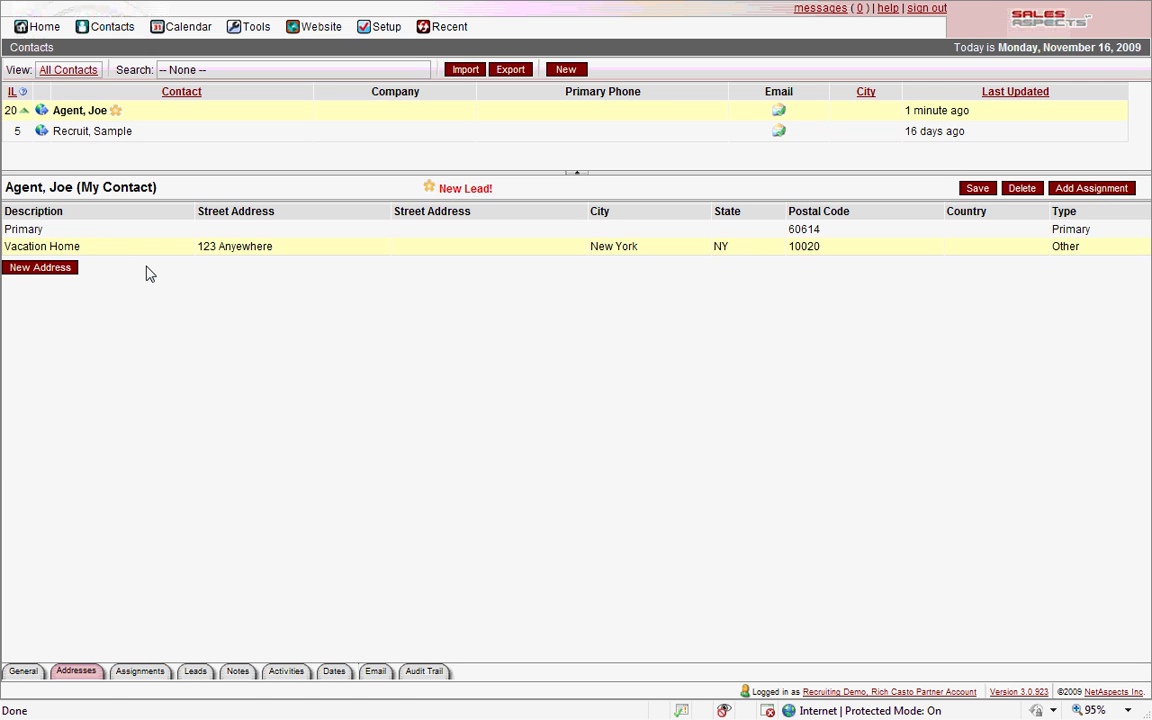
Reopen the Vacation Home address without changes, then view the contact's Assignments
left_click(136, 248)
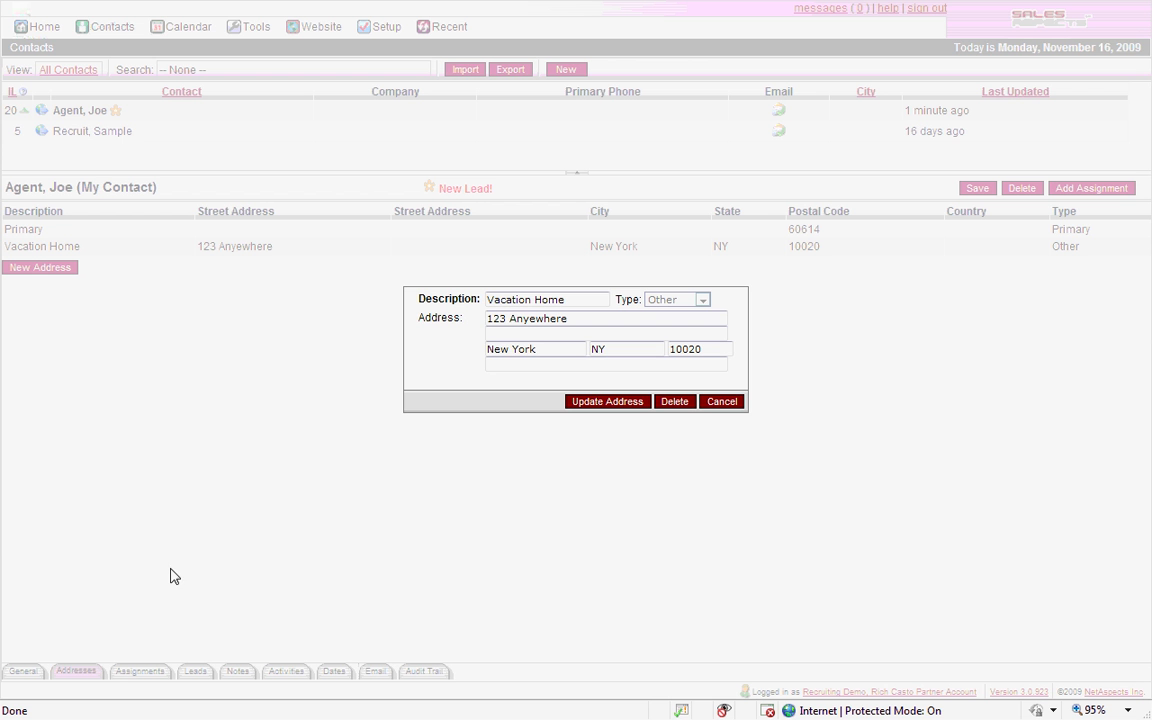
left_click(726, 406)
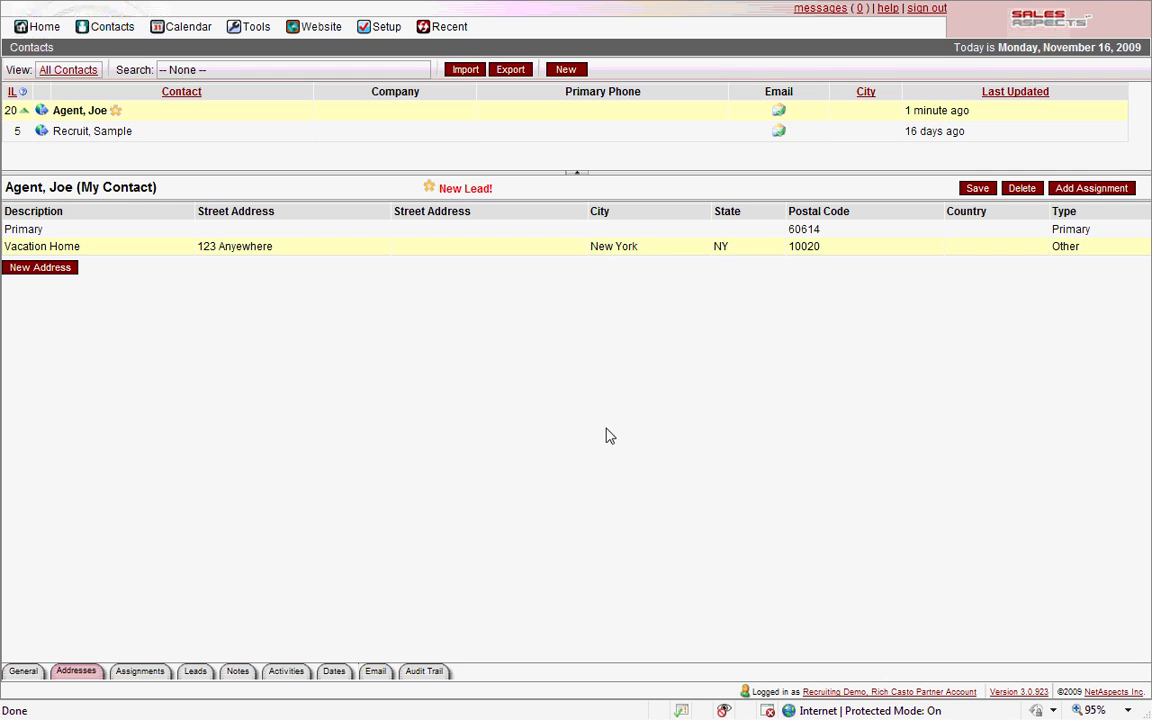
left_click(136, 675)
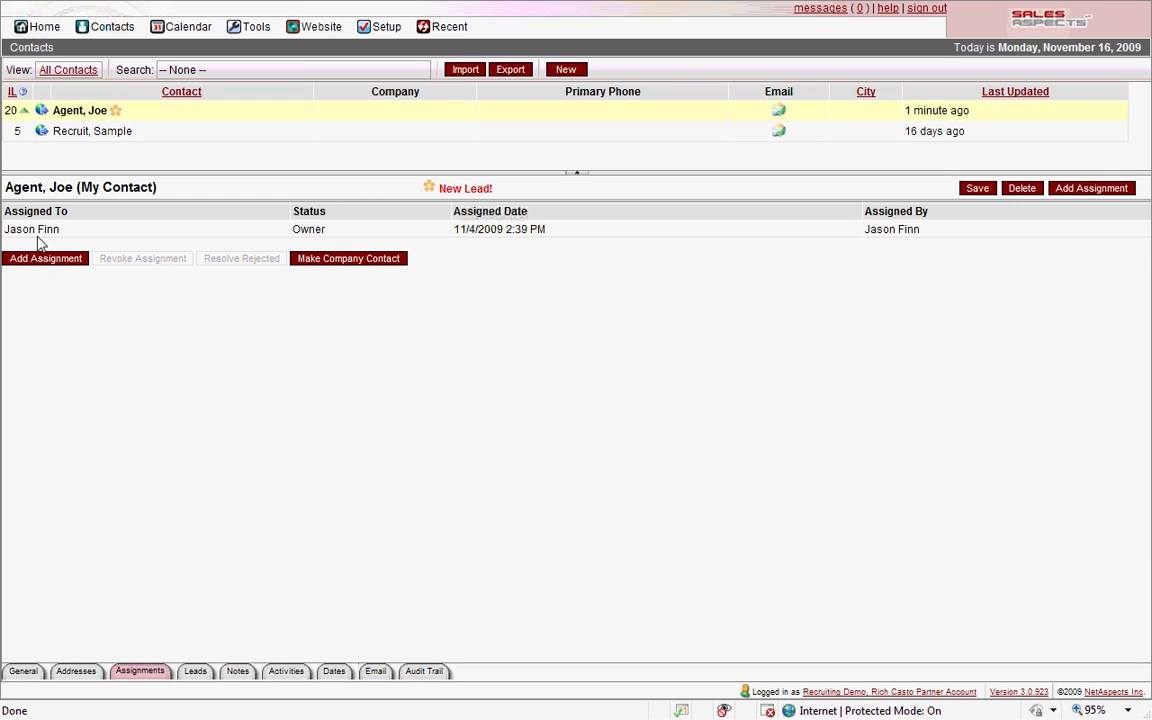
Start assigning a user to the contact, cancel without assigning, and view the empty Notes
left_click(50, 258)
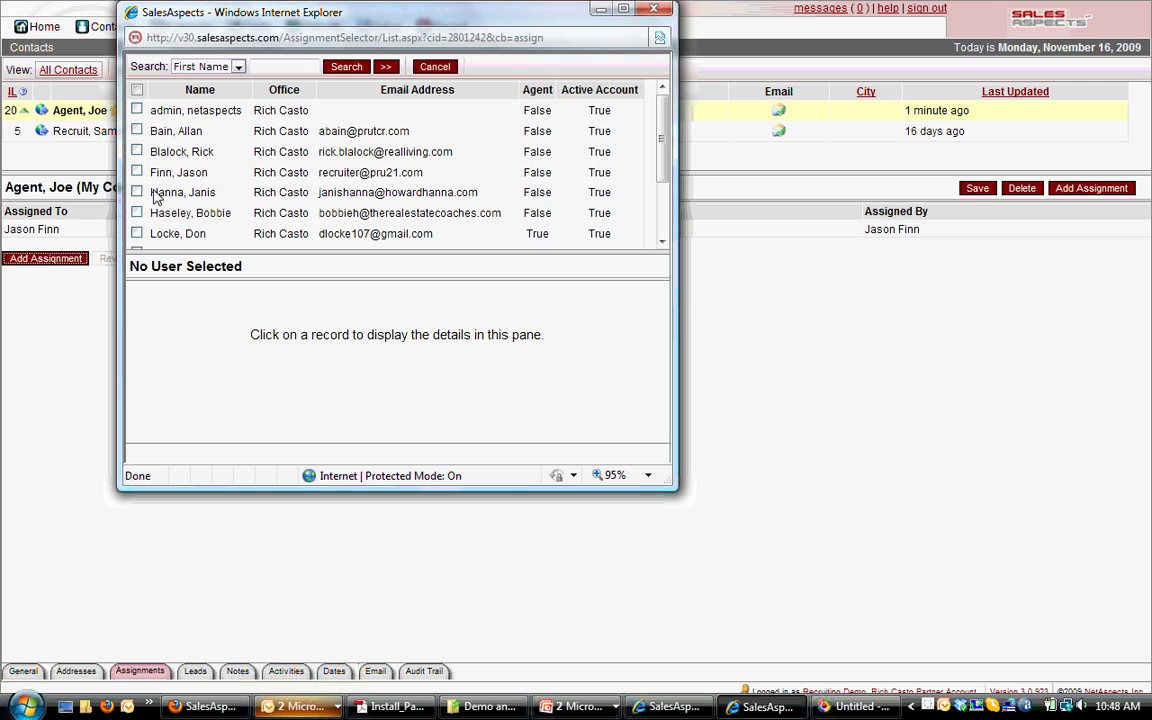
left_click(137, 110)
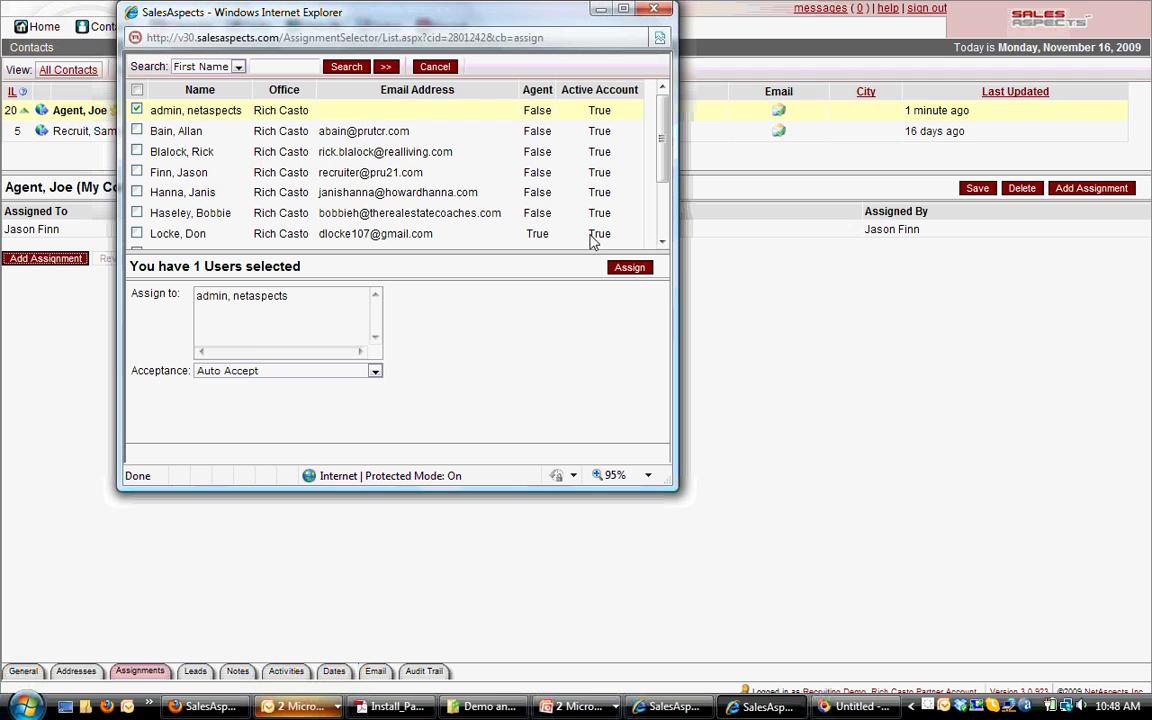
left_click(434, 67)
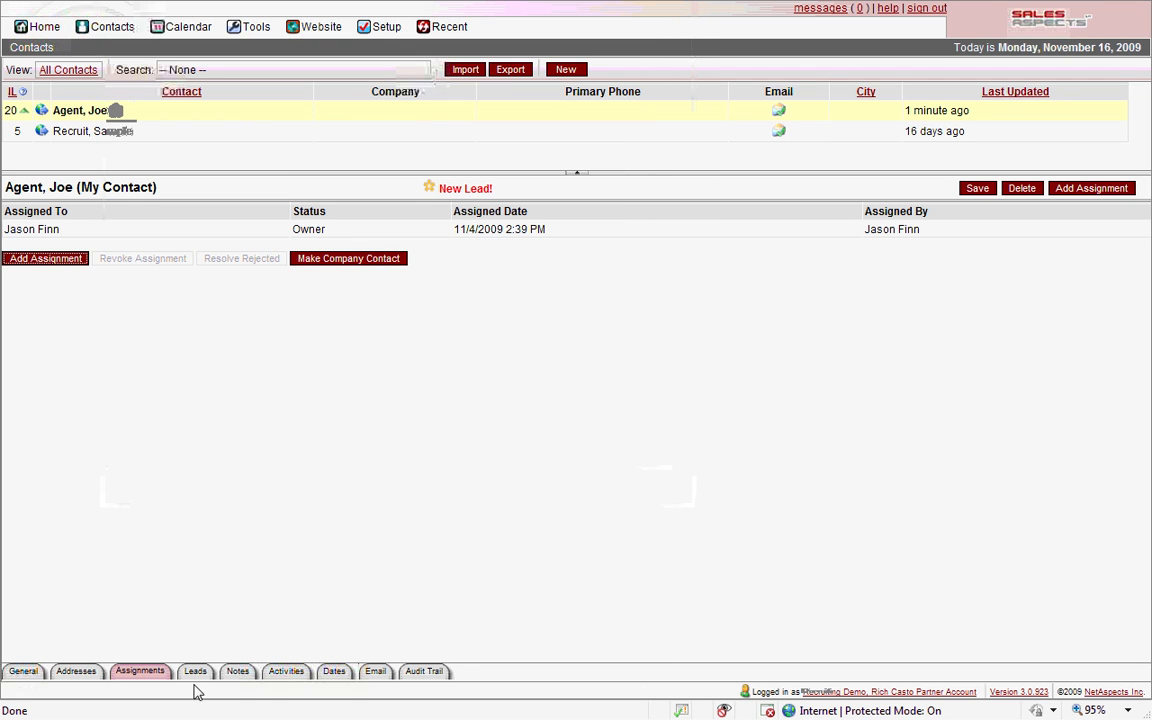
left_click(238, 673)
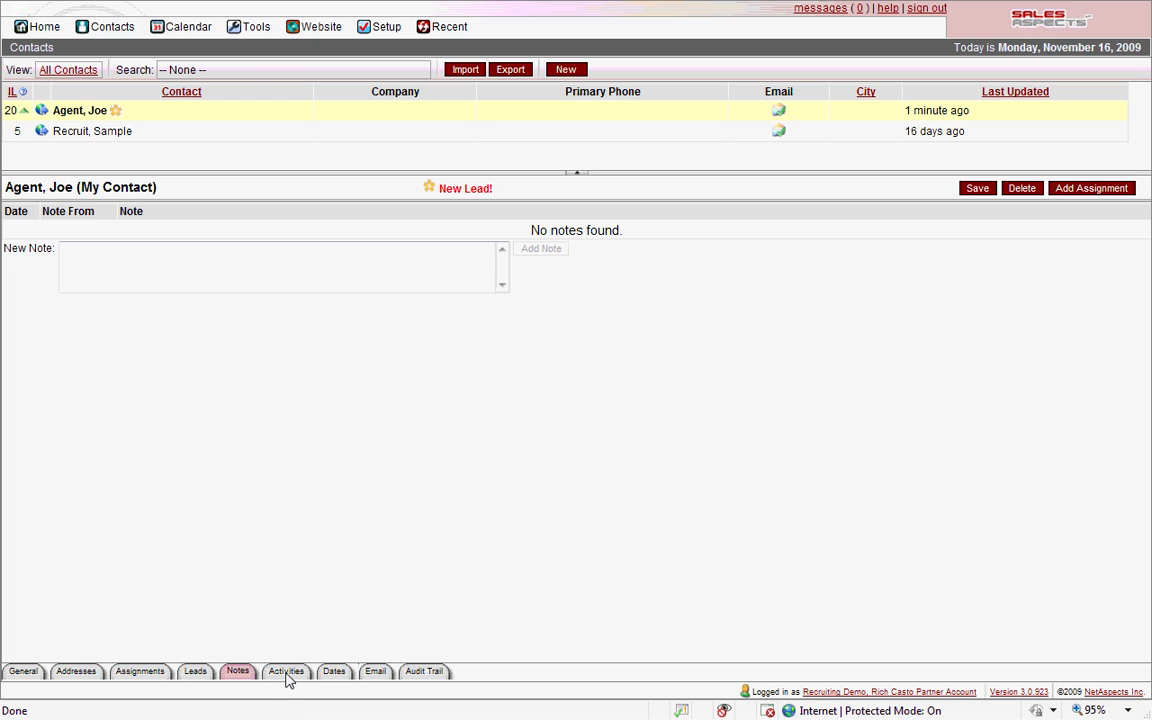
Add a 'Meet for Coffee' task under Activities, choosing 24 November 2009 as its due date
left_click(286, 672)
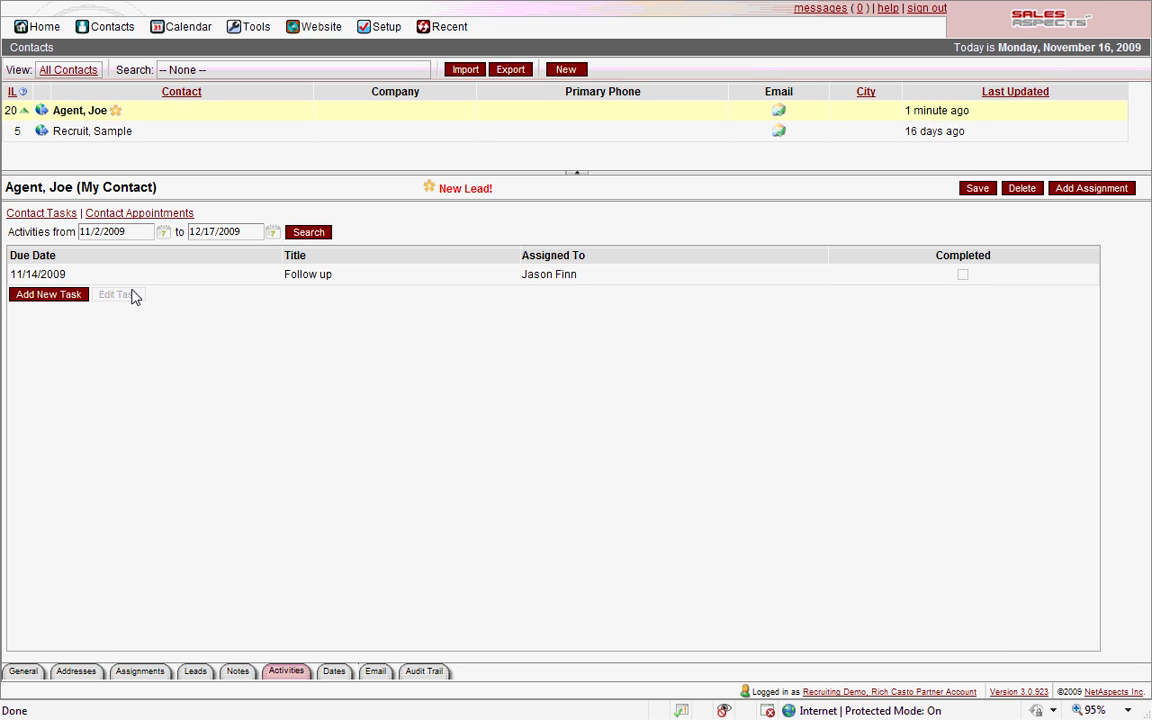
left_click(52, 297)
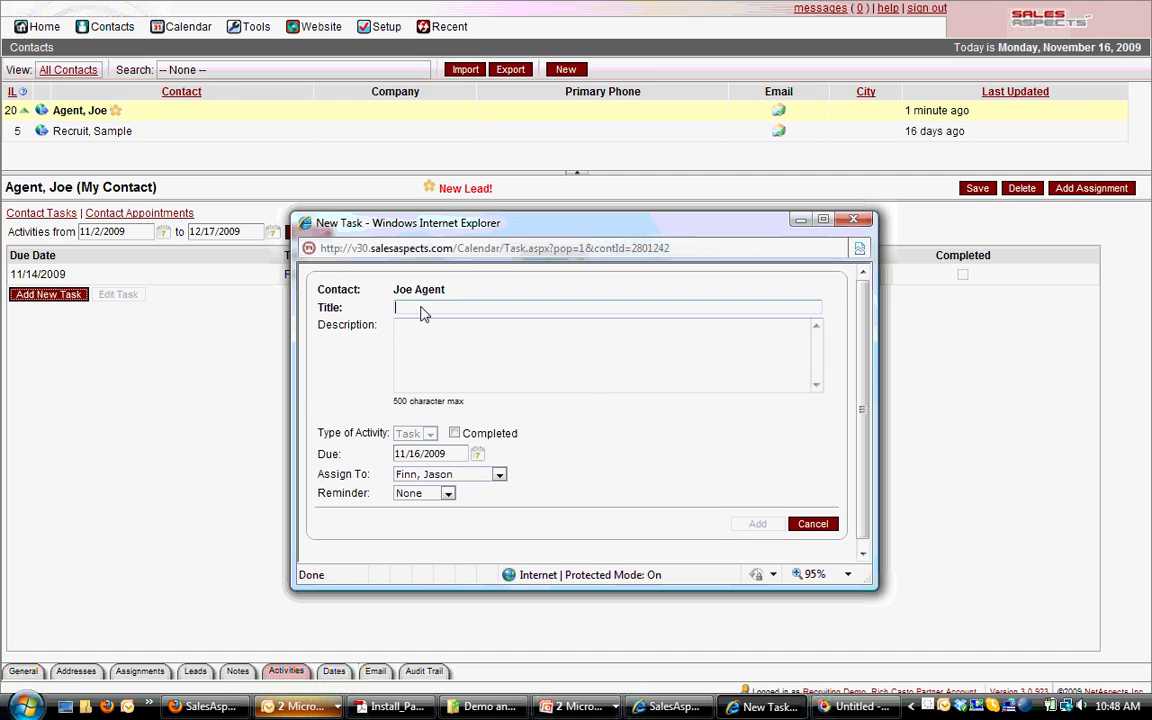
type("eet")
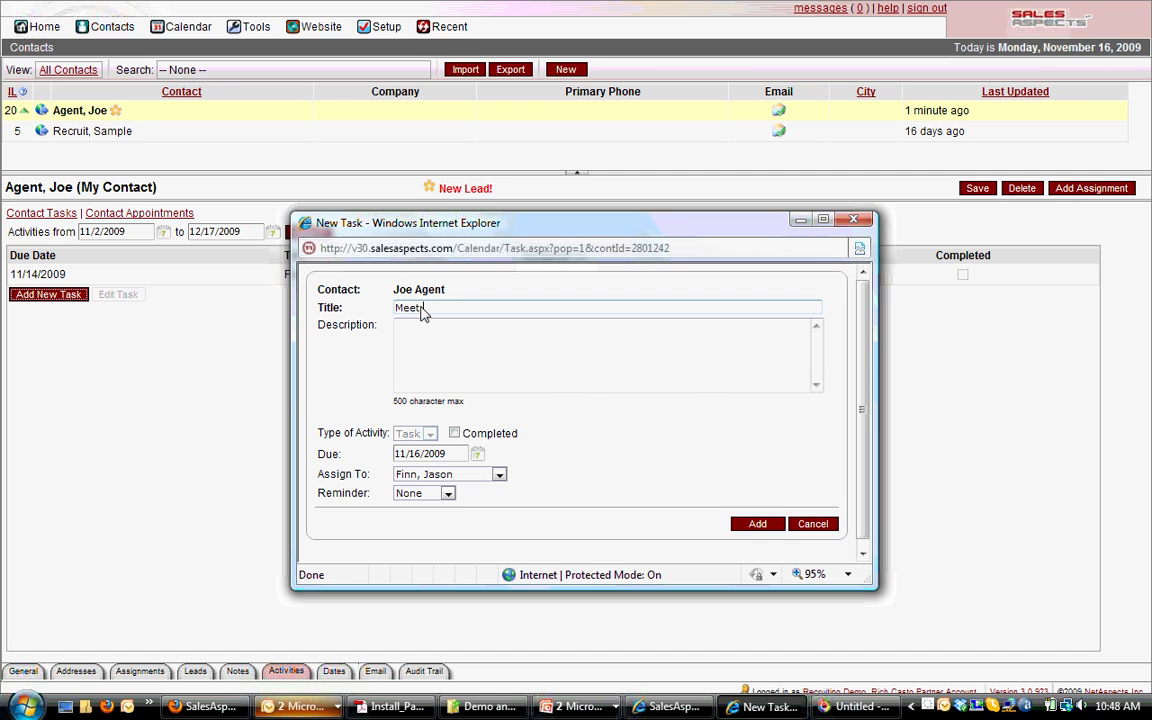
type(" for Coffee")
type("sfohsfl;sdsdf")
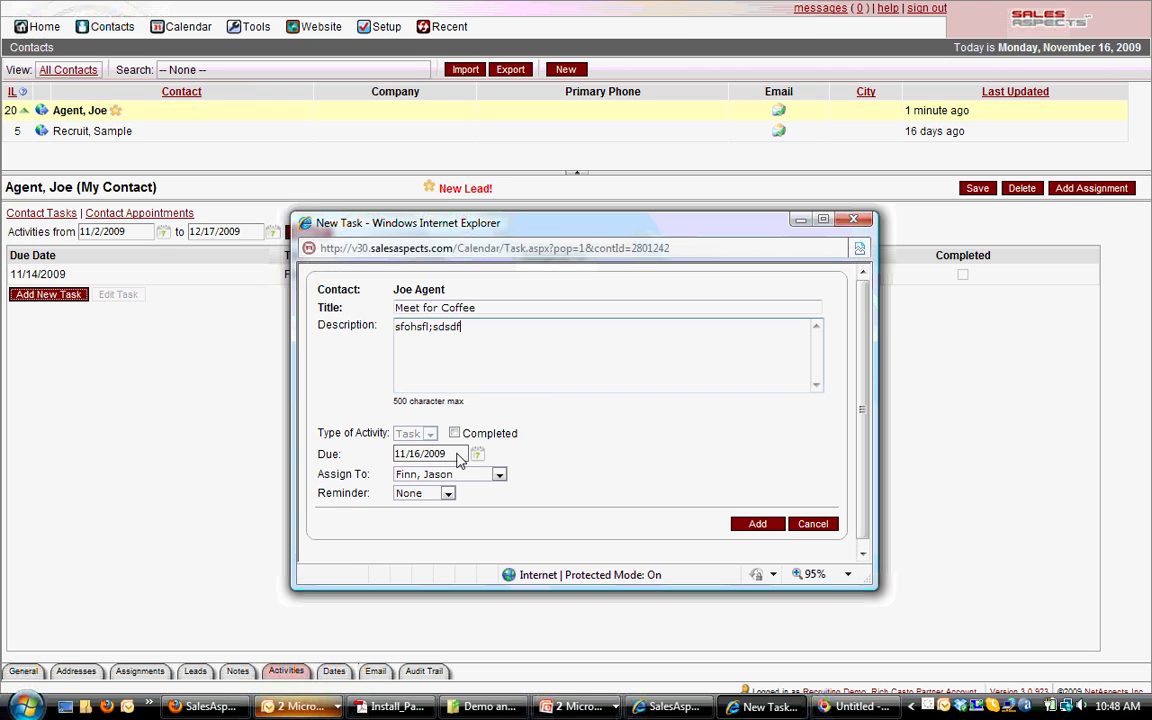
left_click(456, 456)
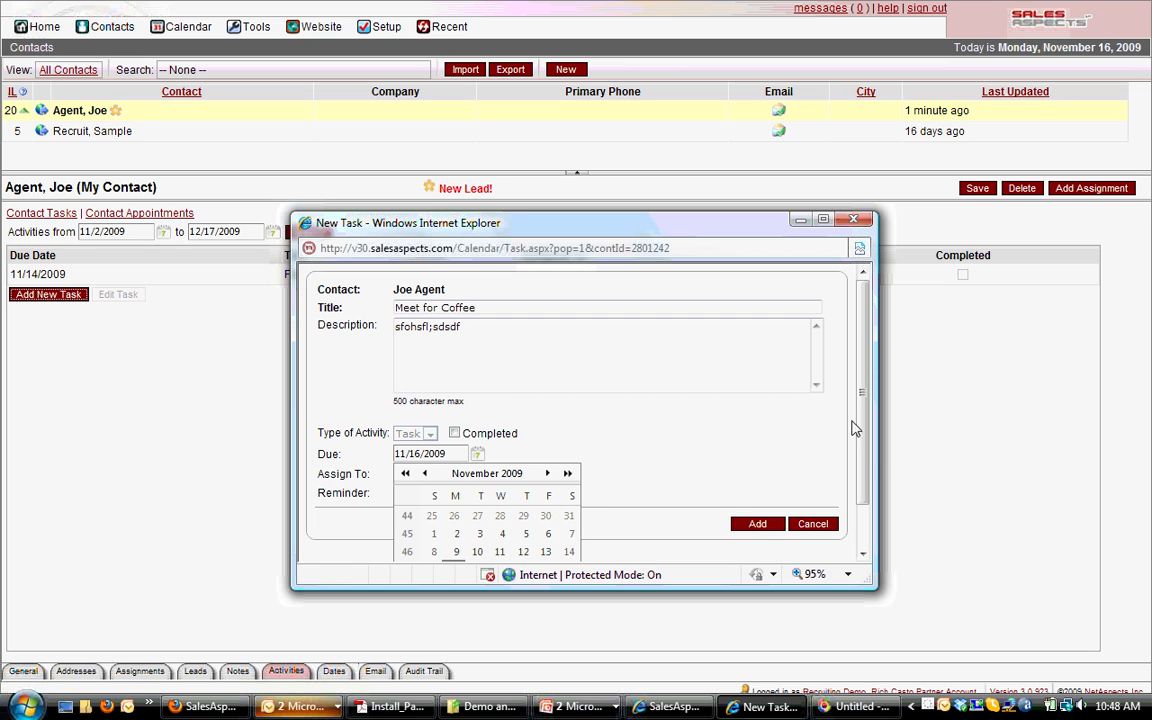
left_click(867, 510)
scroll(420, 470, "down", 1)
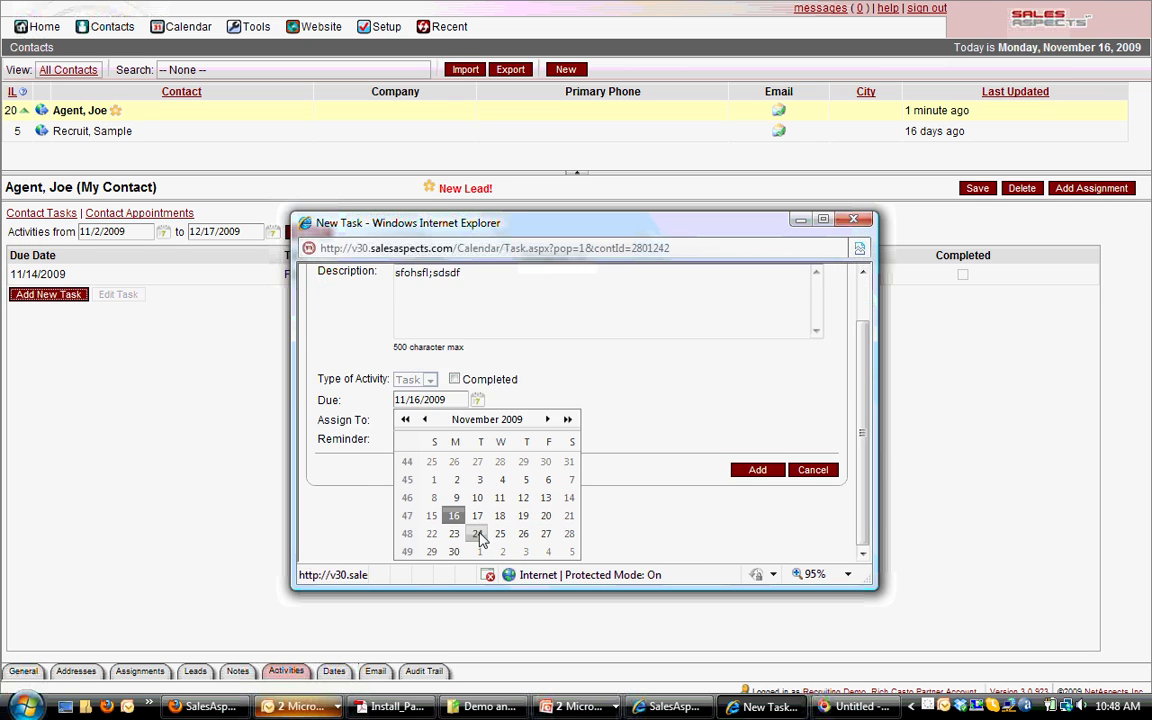
left_click(477, 536)
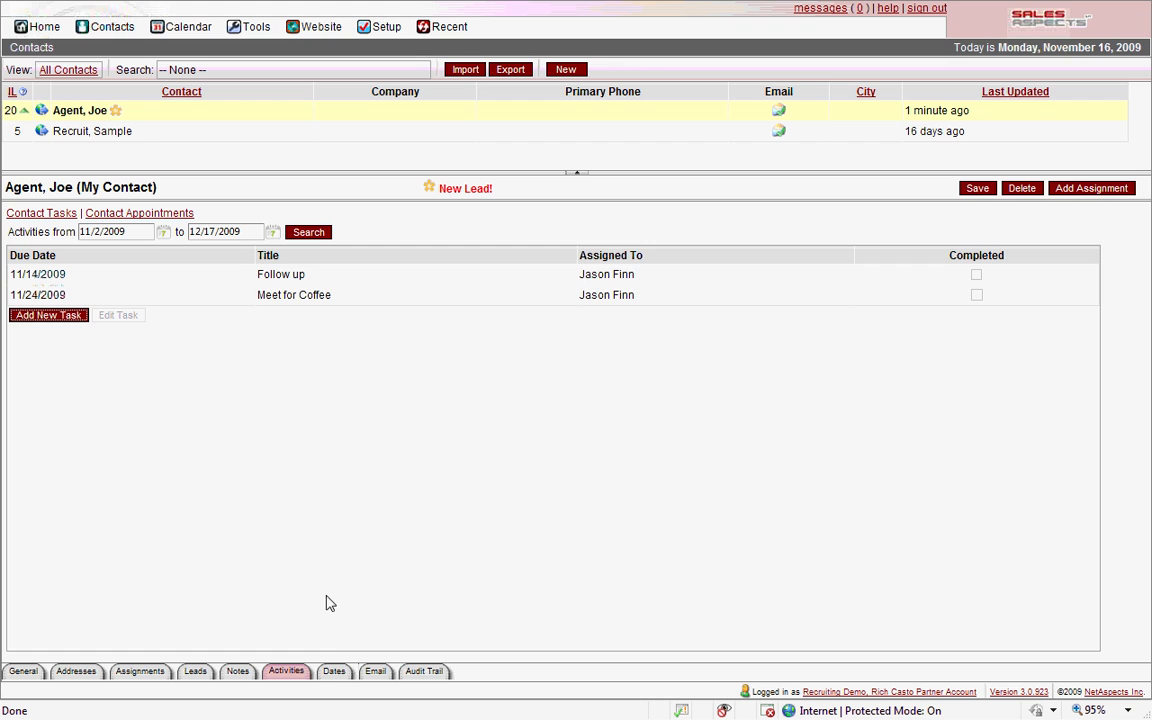
Check the contact's Dates, search its Pending eFarming e-mails, then show the Audit Trail
left_click(335, 673)
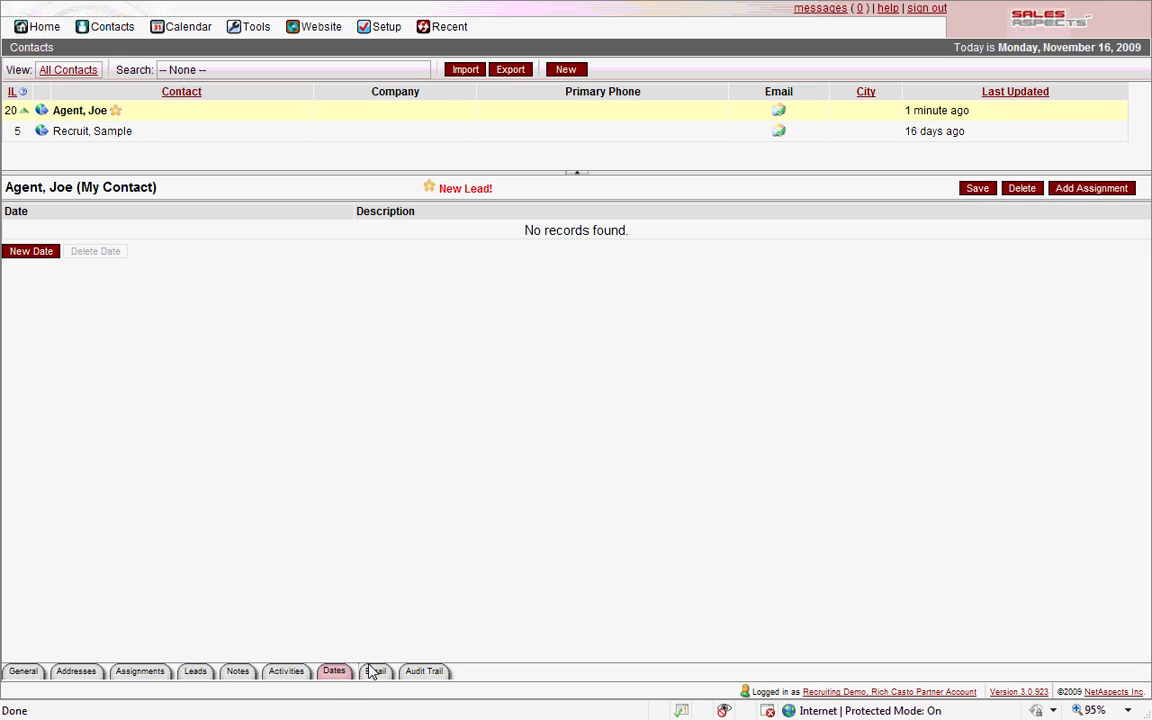
left_click(374, 673)
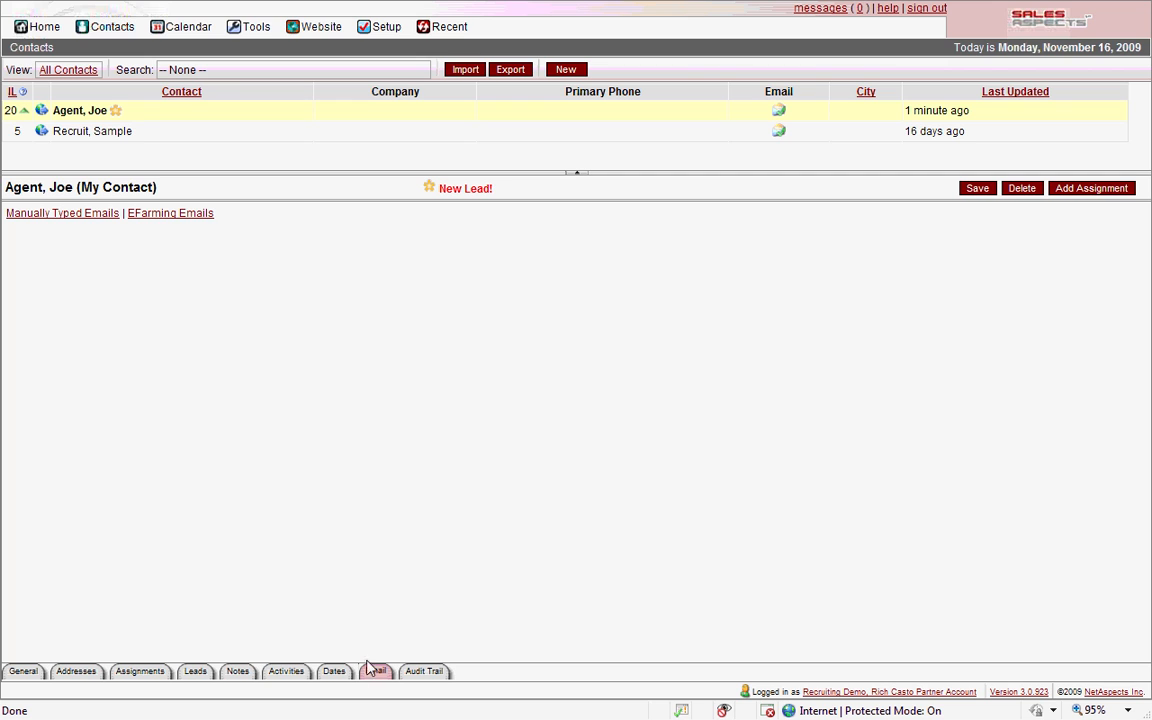
left_click(143, 215)
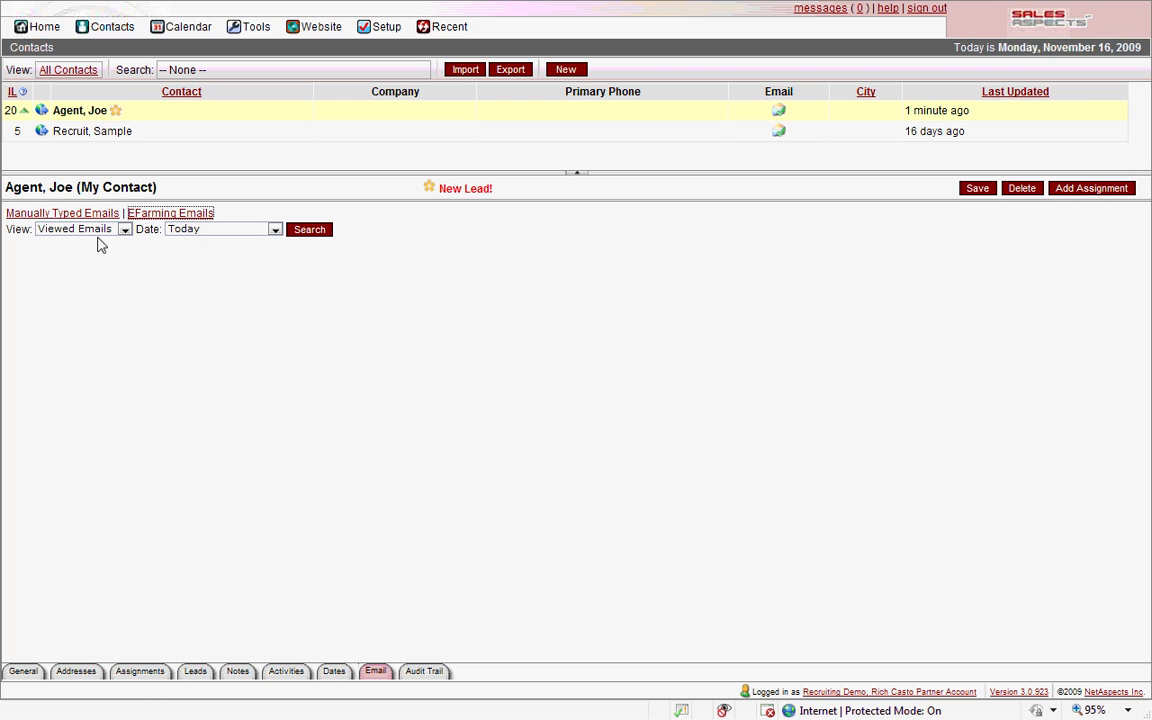
left_click(124, 229)
left_click(100, 265)
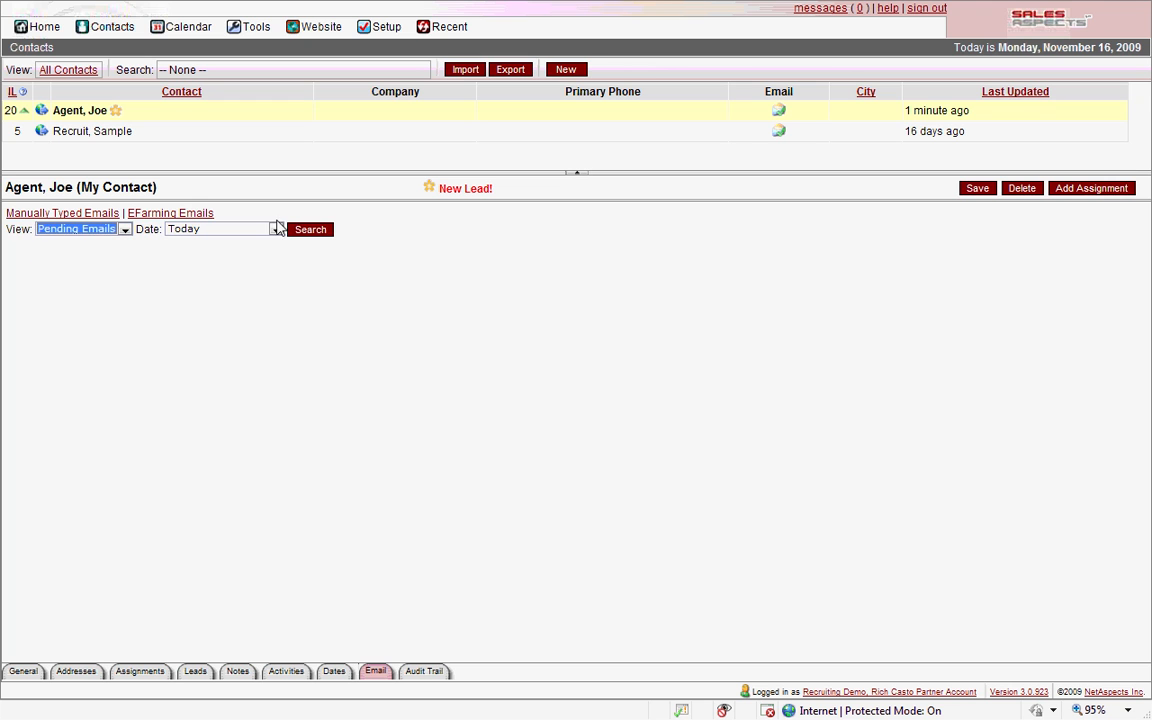
left_click(303, 232)
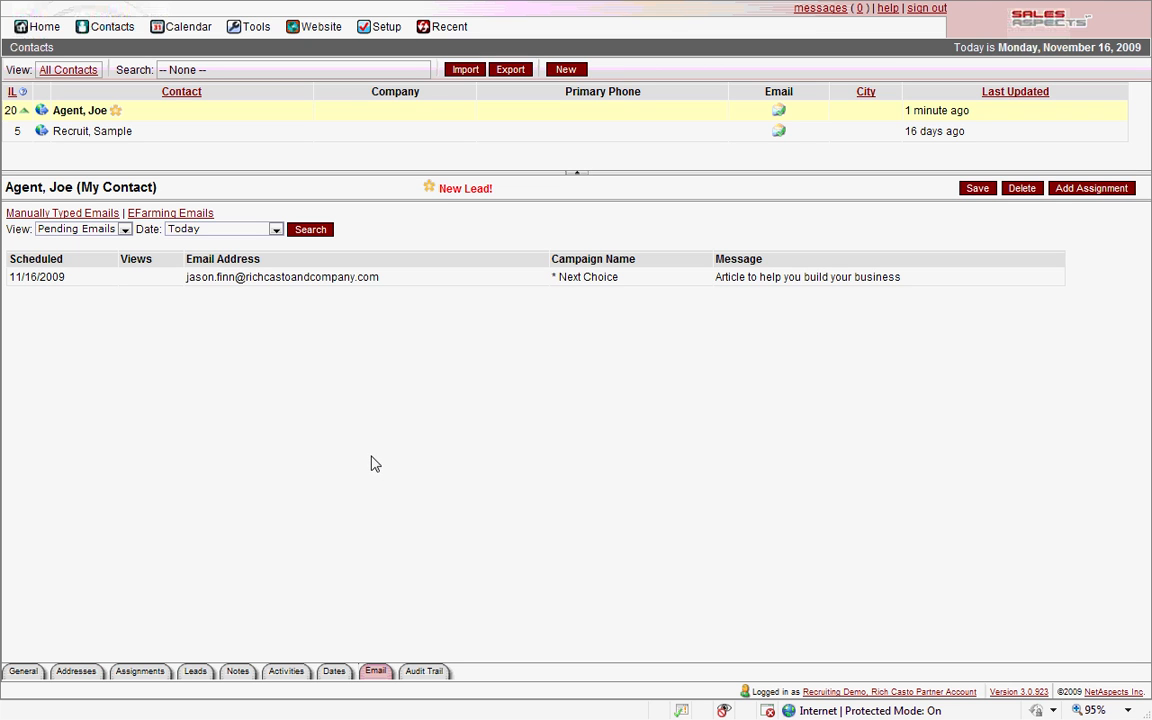
left_click(423, 672)
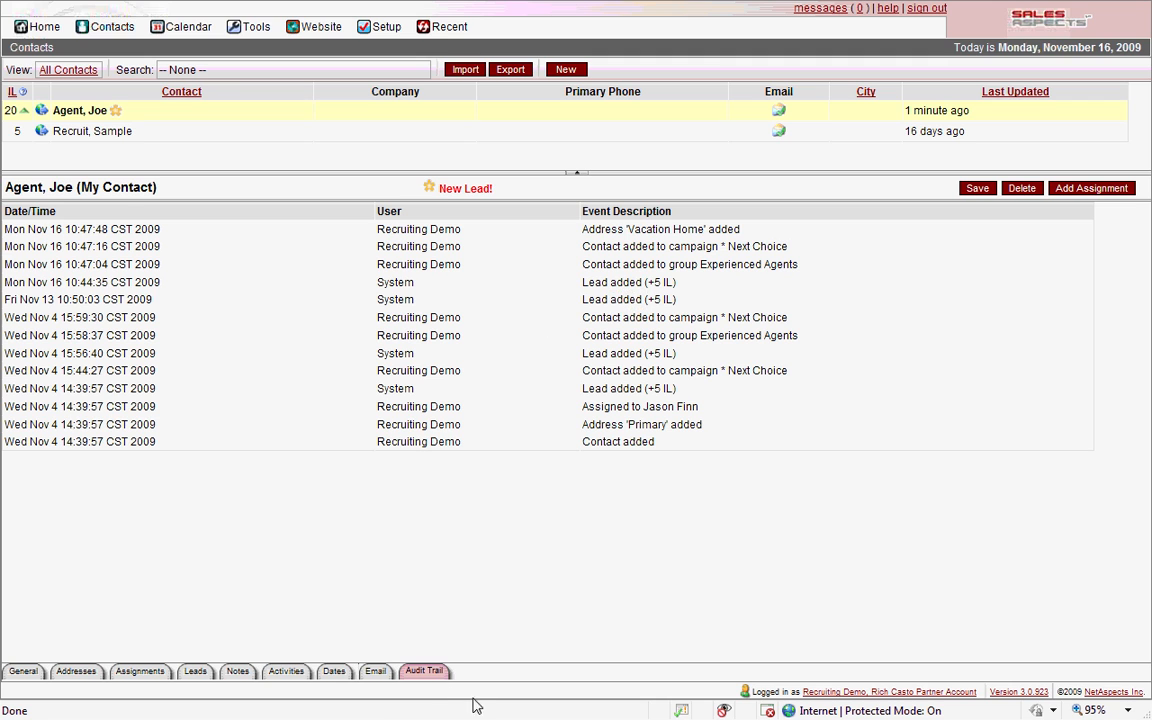
Add a new ABC Realty contact with the person's first and last name, primary phone and e-mail
left_click(567, 71)
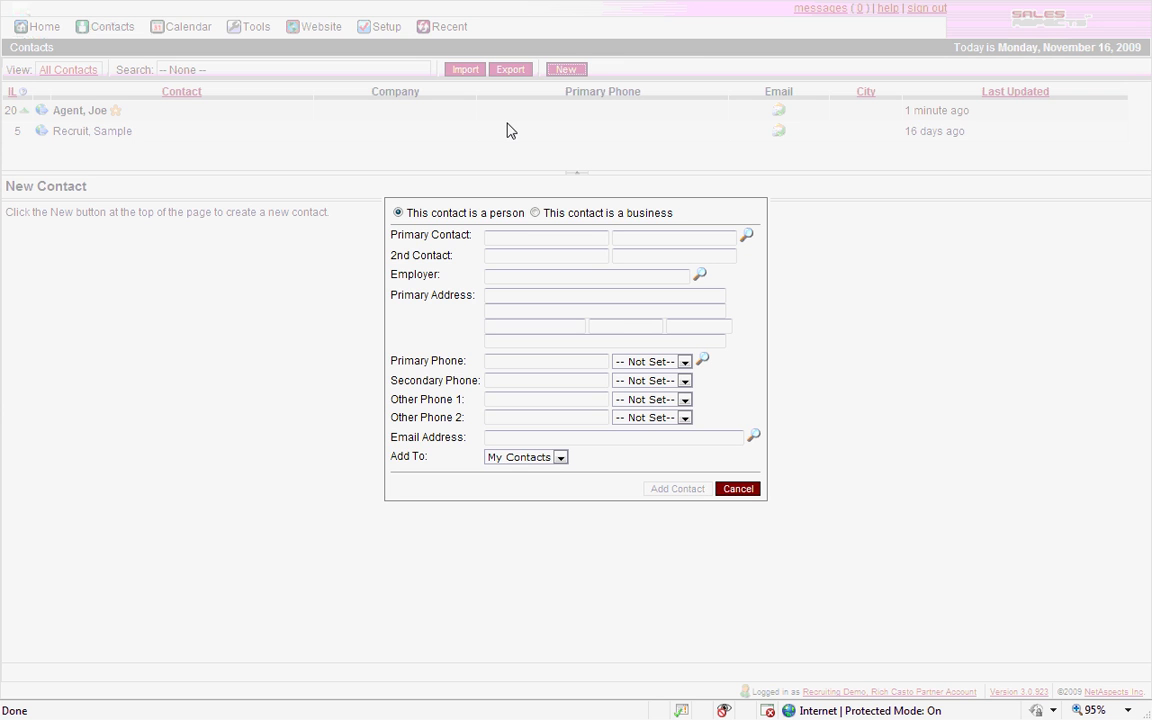
type("Jane")
key("Tab")
type("Ag")
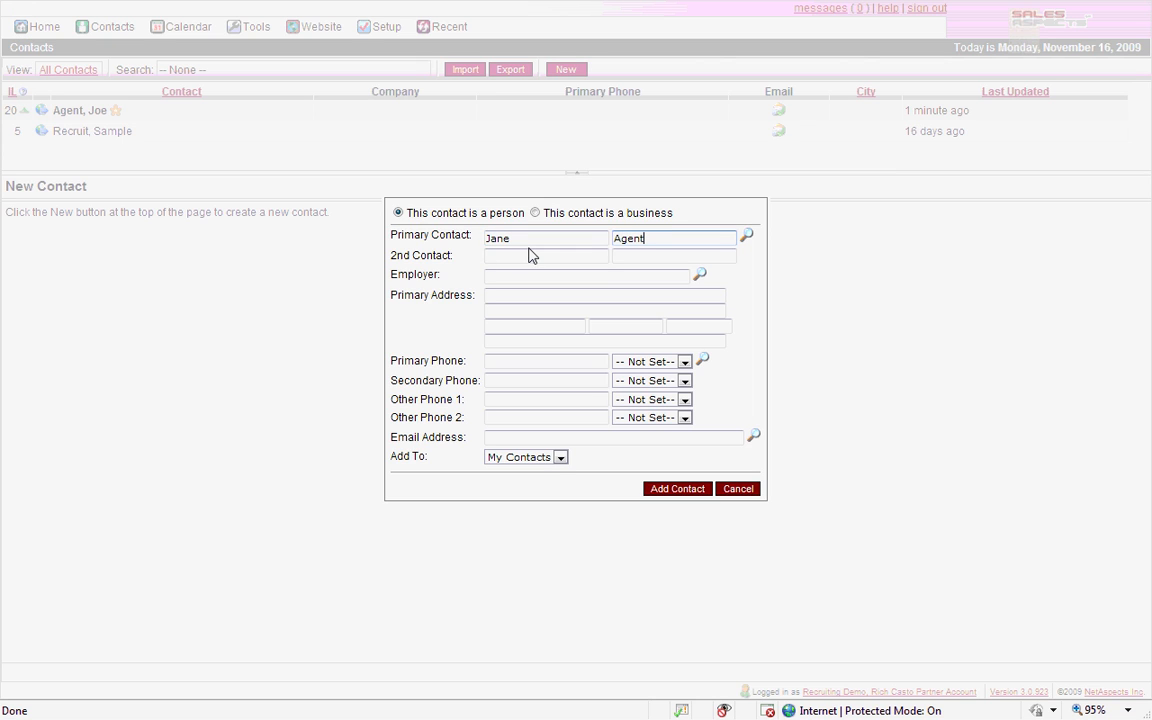
key("Tab")
key("Tab")
key("Tab")
left_click(555, 296)
left_click(507, 364)
type("(212) 555-1212")
left_click(522, 440)
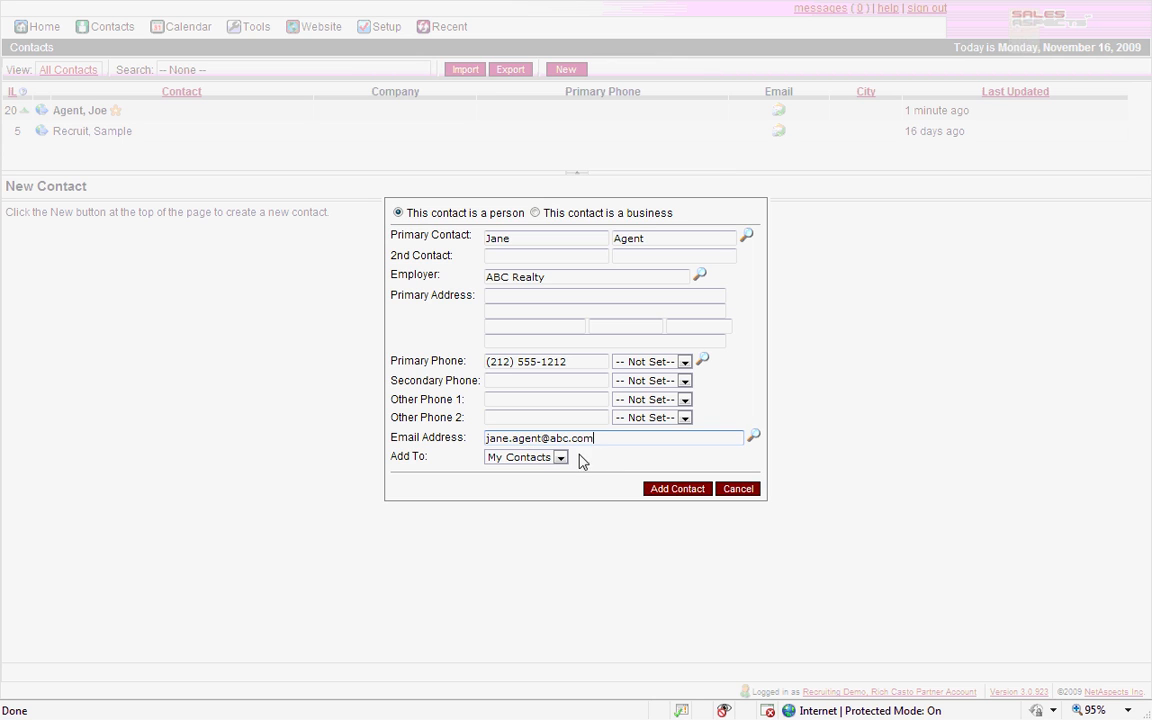
type("xxx")
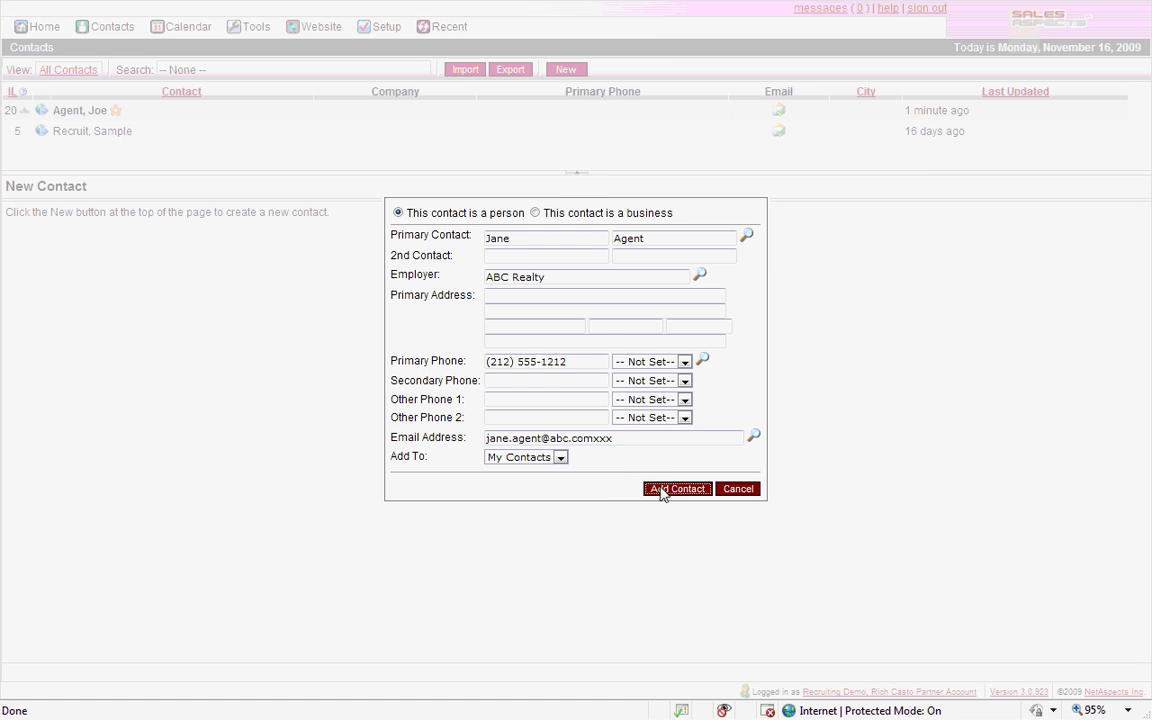
left_click(661, 490)
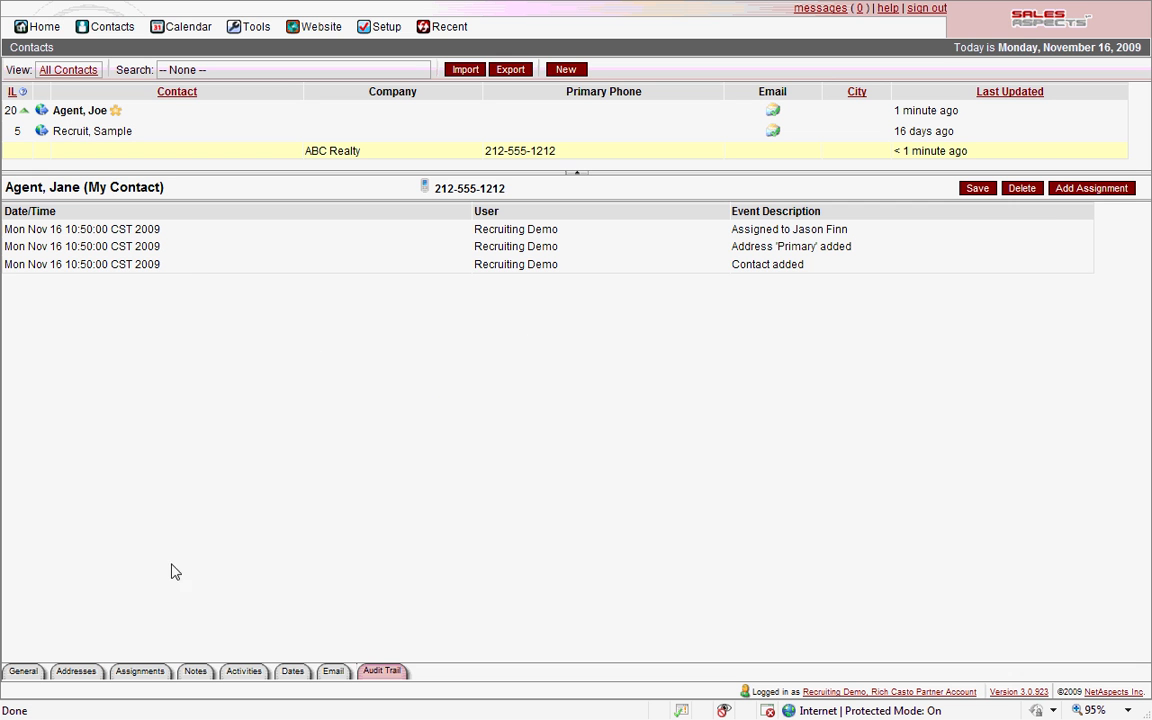
Add the new contact to the Experienced Agents contact group from its General details
left_click(23, 671)
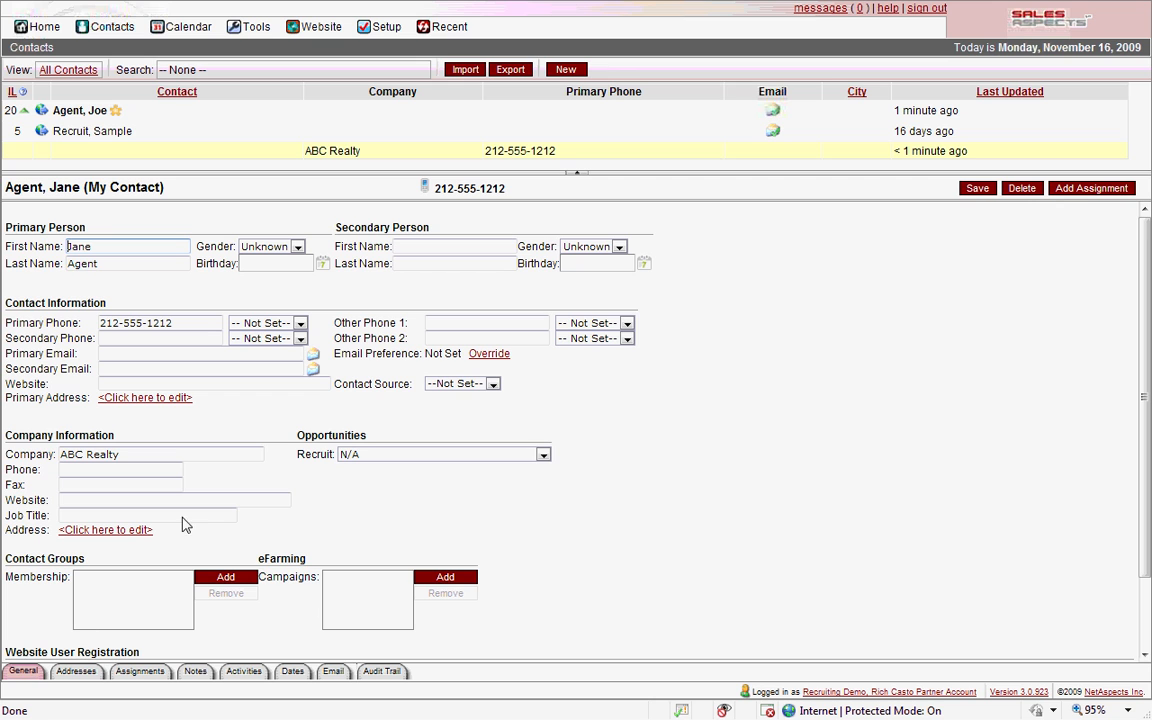
left_click(239, 571)
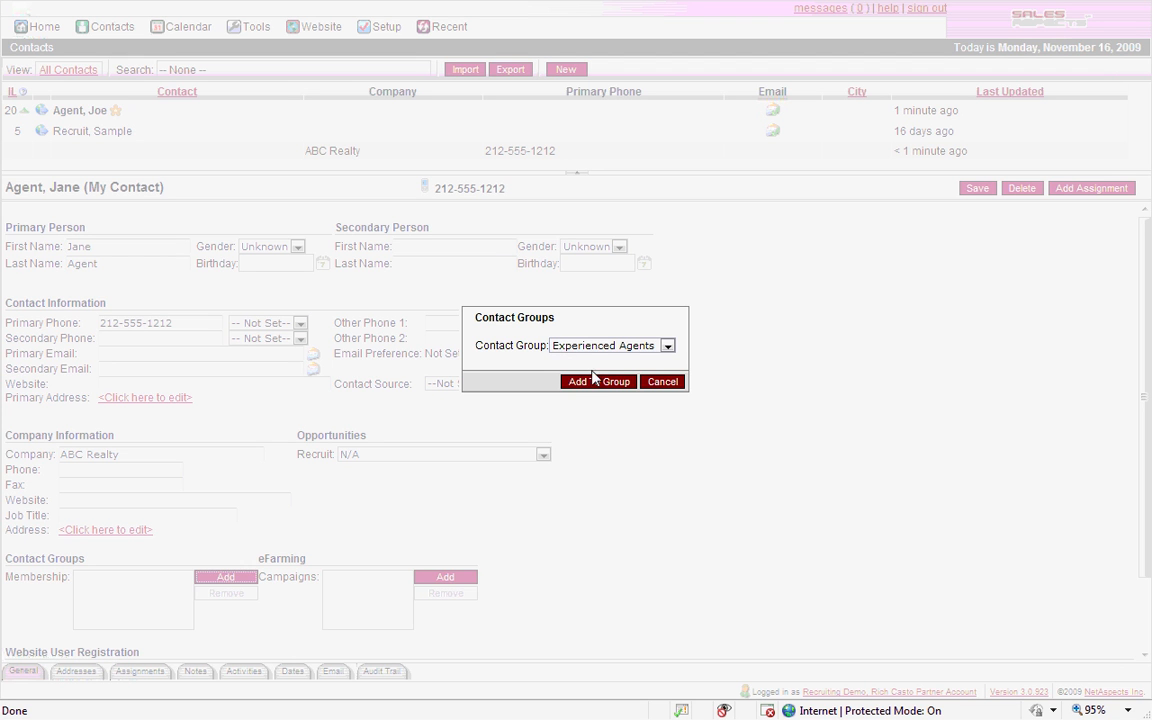
left_click(590, 388)
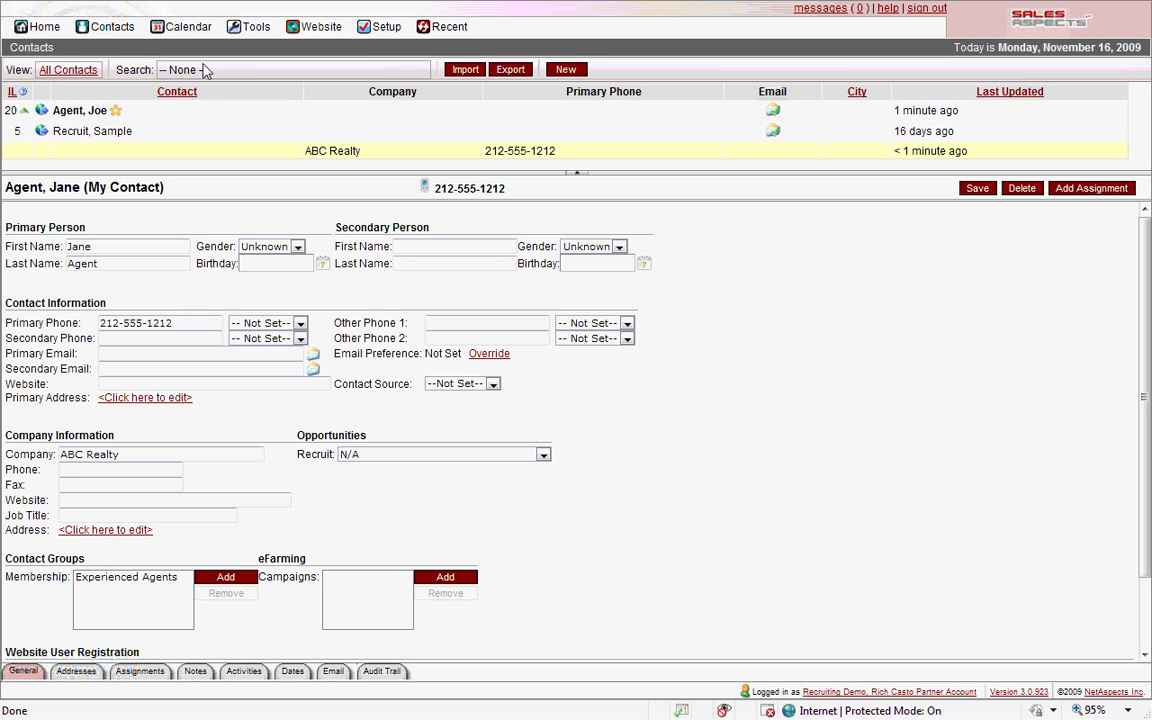
Reload the full Contacts list and open the new ABC Realty contact's record
mouse_move(111, 33)
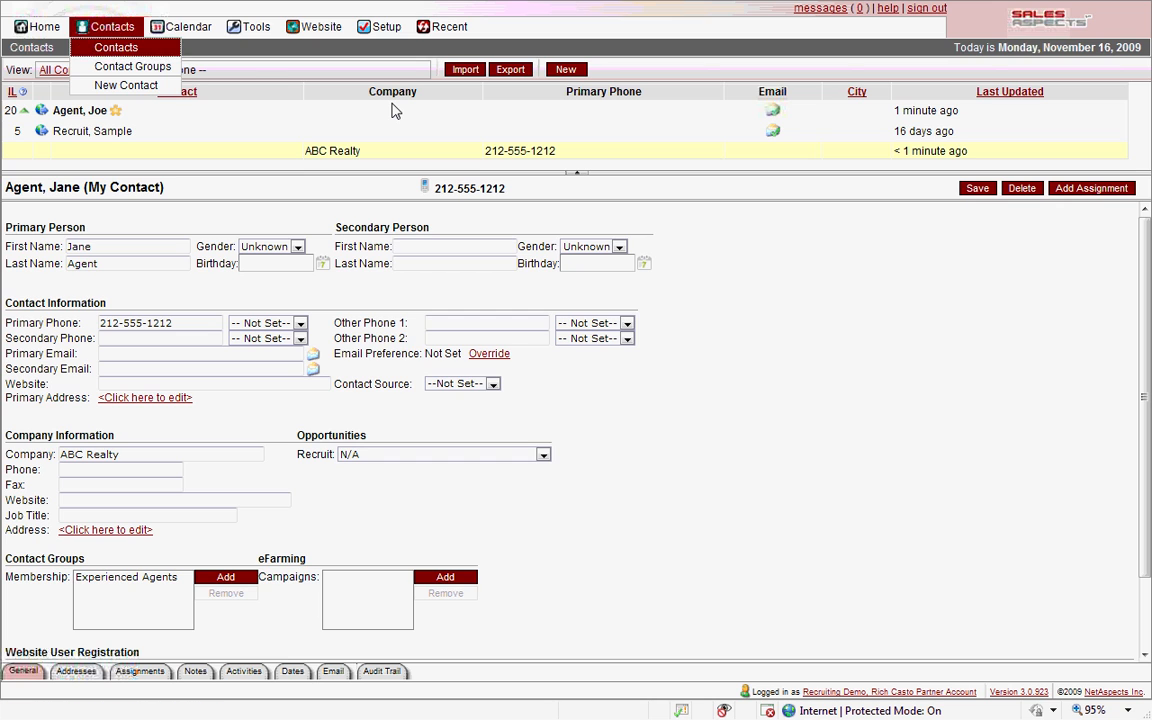
left_click(116, 47)
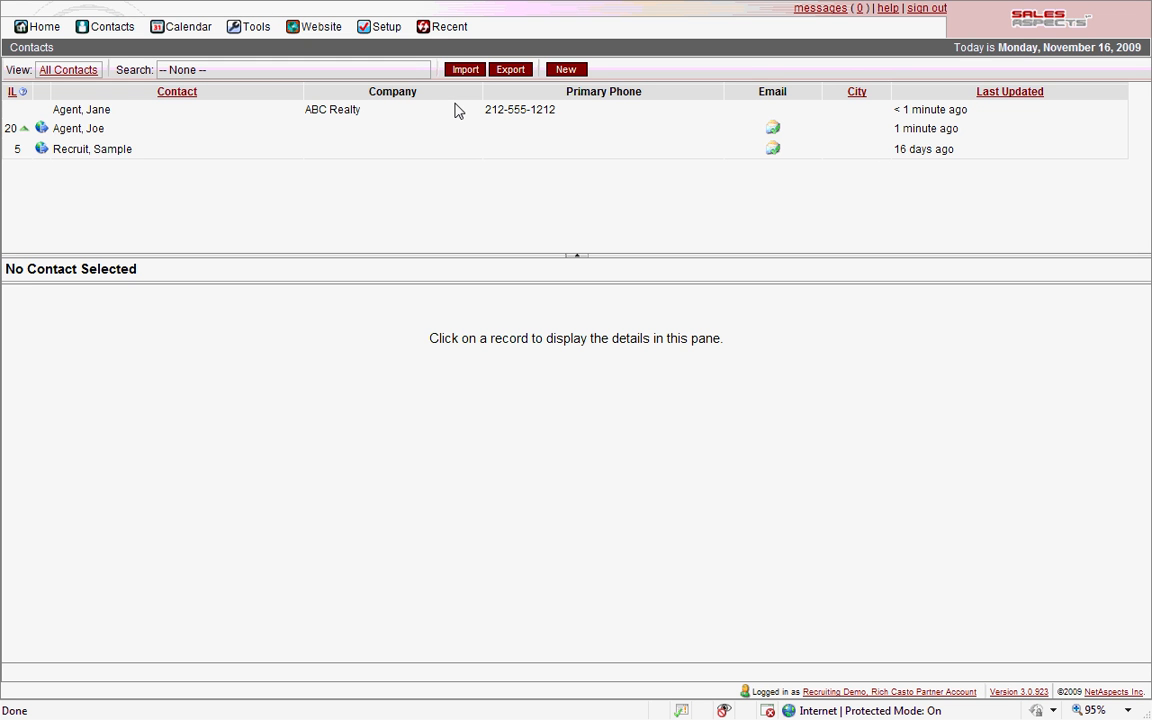
left_click(210, 115)
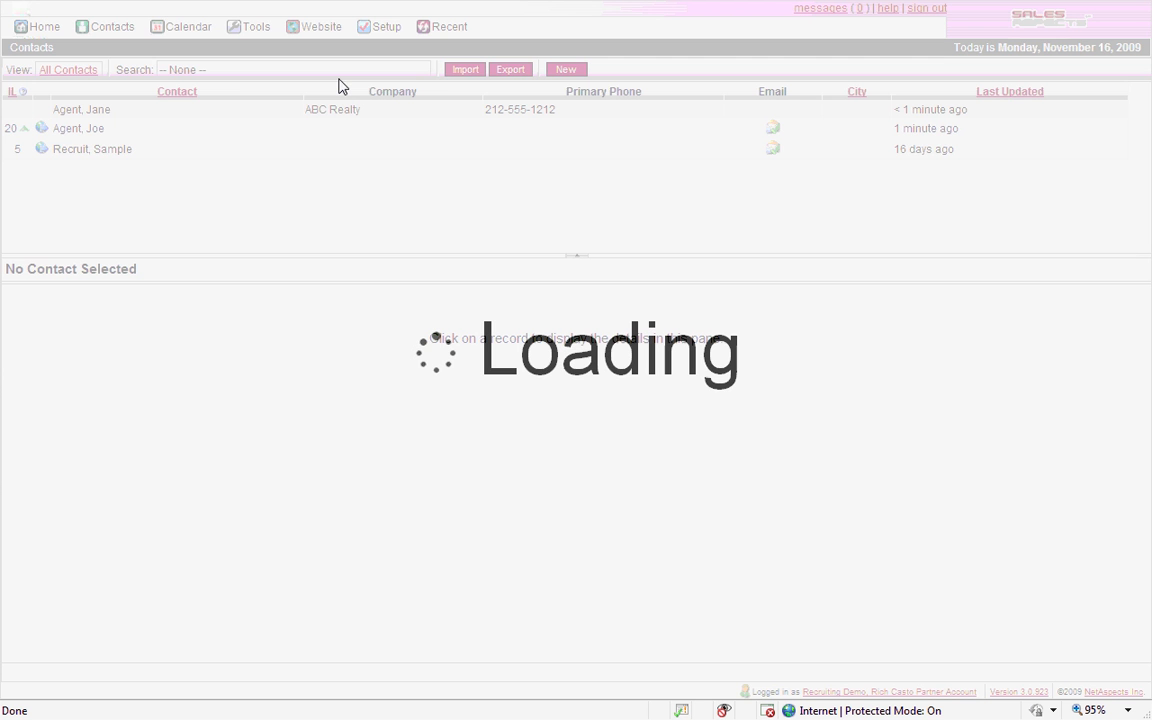
Open the Contacts Import Wizard with its file chooser showing the Desktop folder
left_click(463, 71)
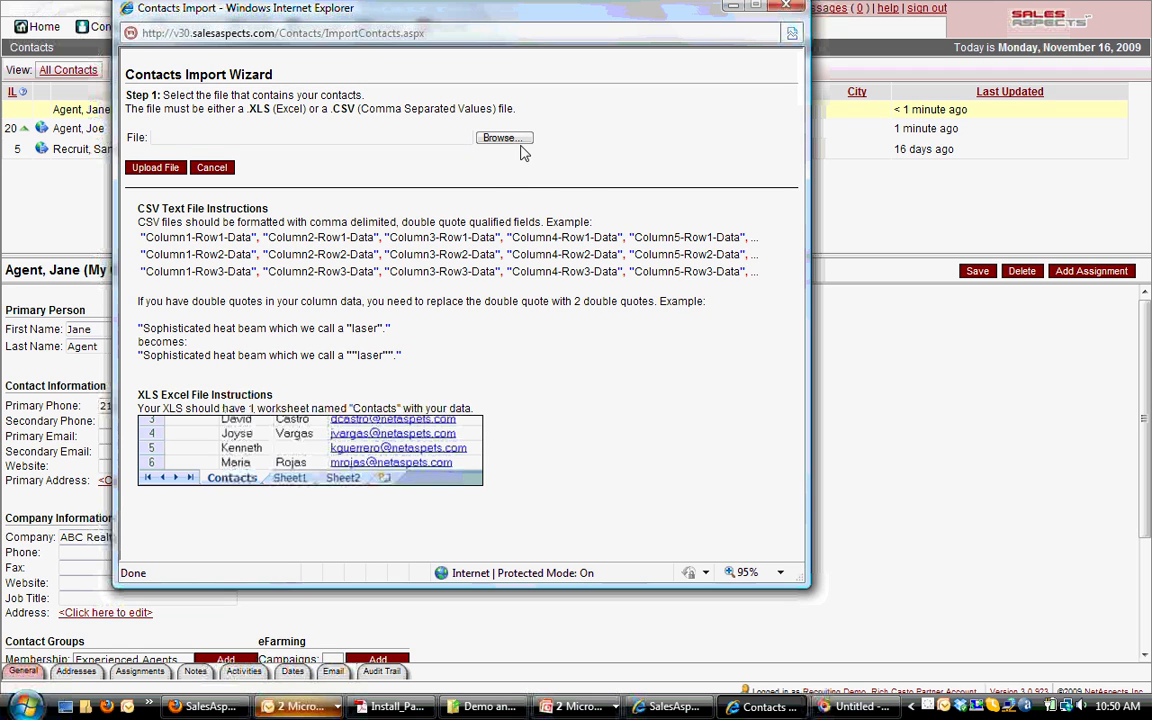
double_click(257, 111)
double_click(343, 99)
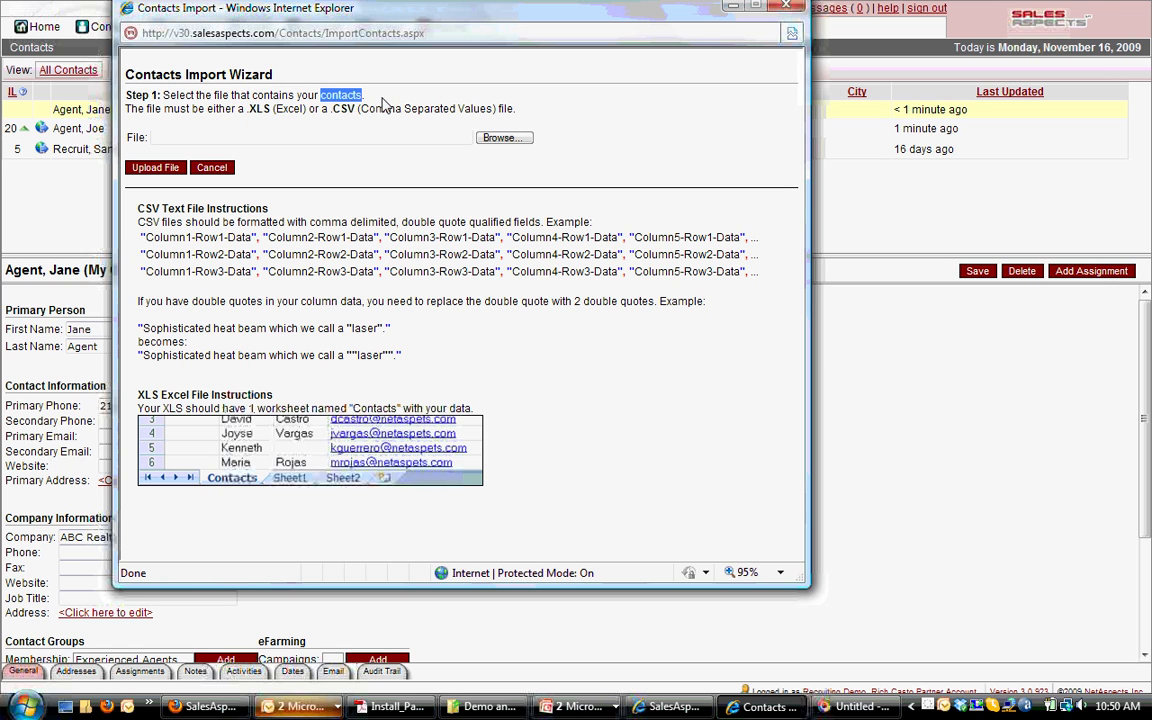
left_click(318, 97)
Select Contacts_12222.csv from the Desktop and upload it to the import wizard
left_click(502, 139)
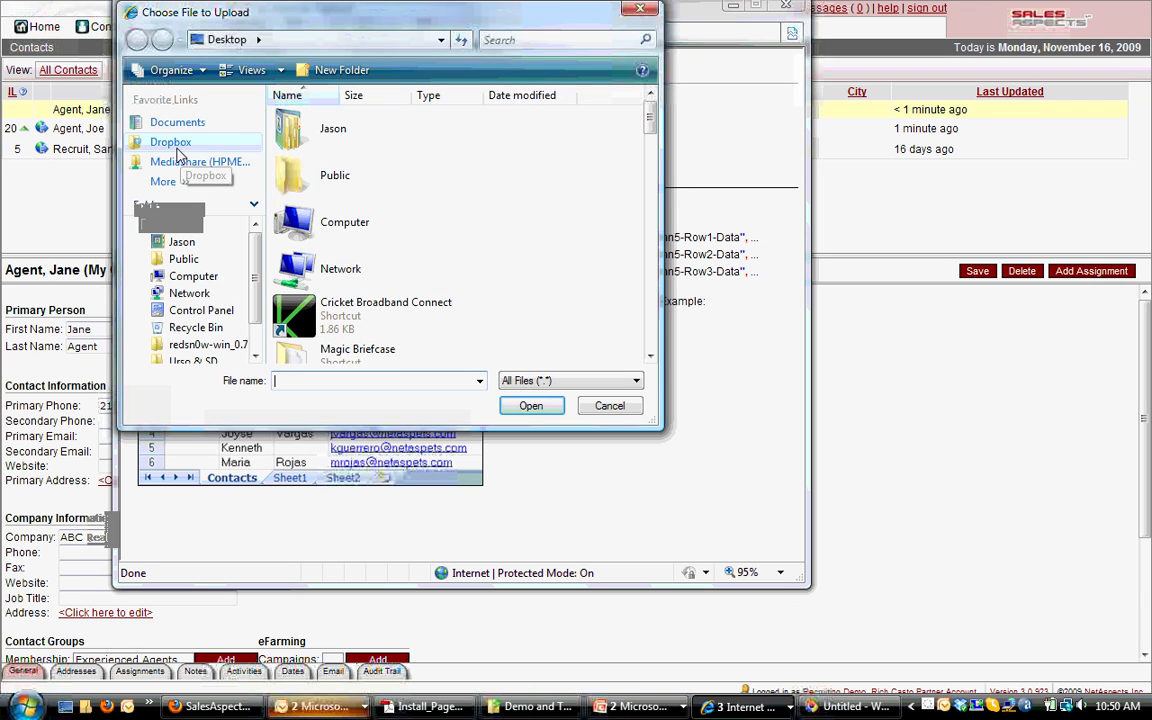
left_click(179, 184)
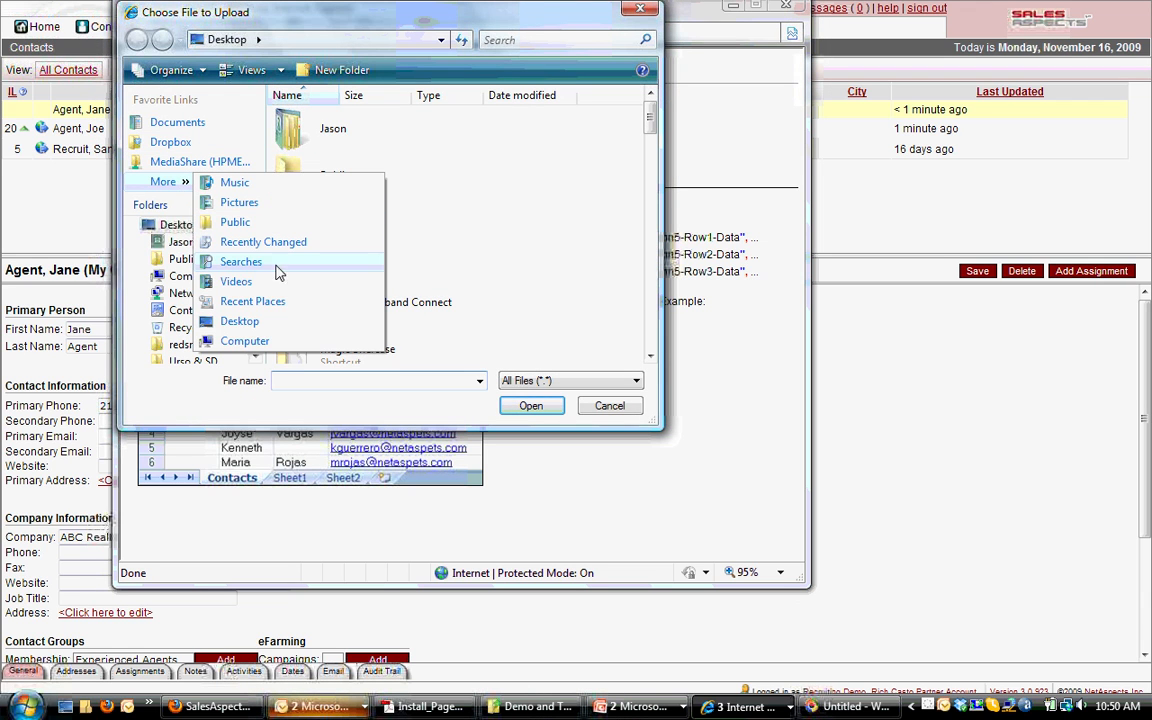
left_click(270, 322)
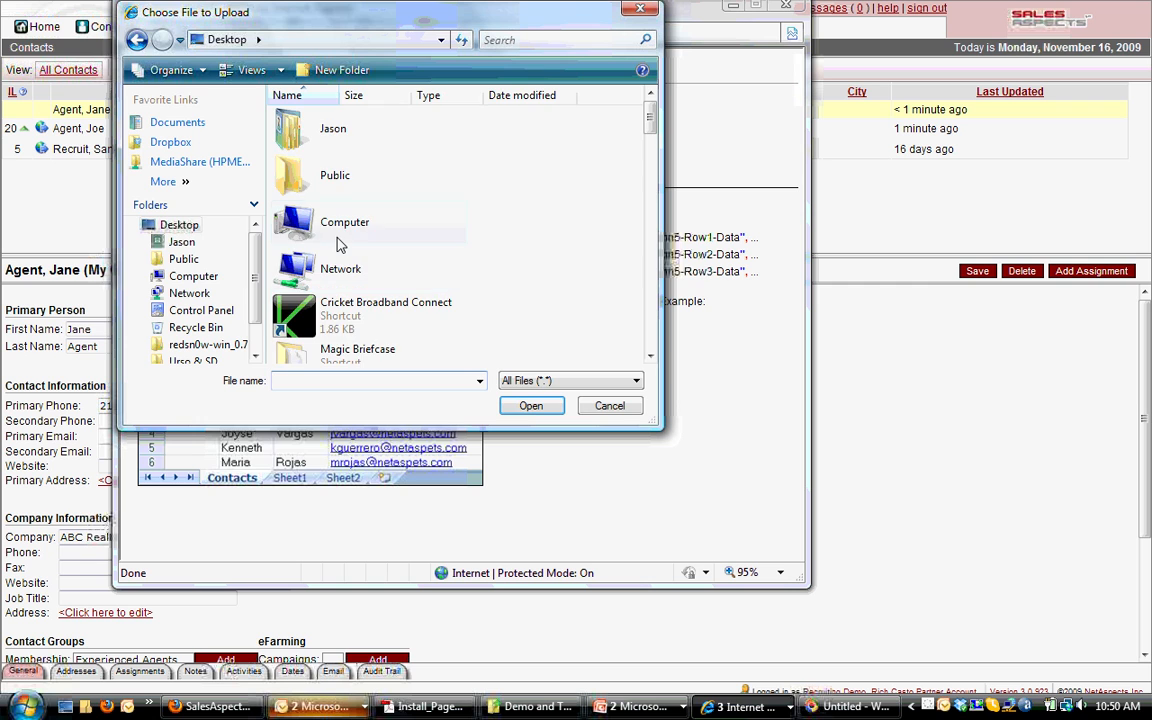
key("c")
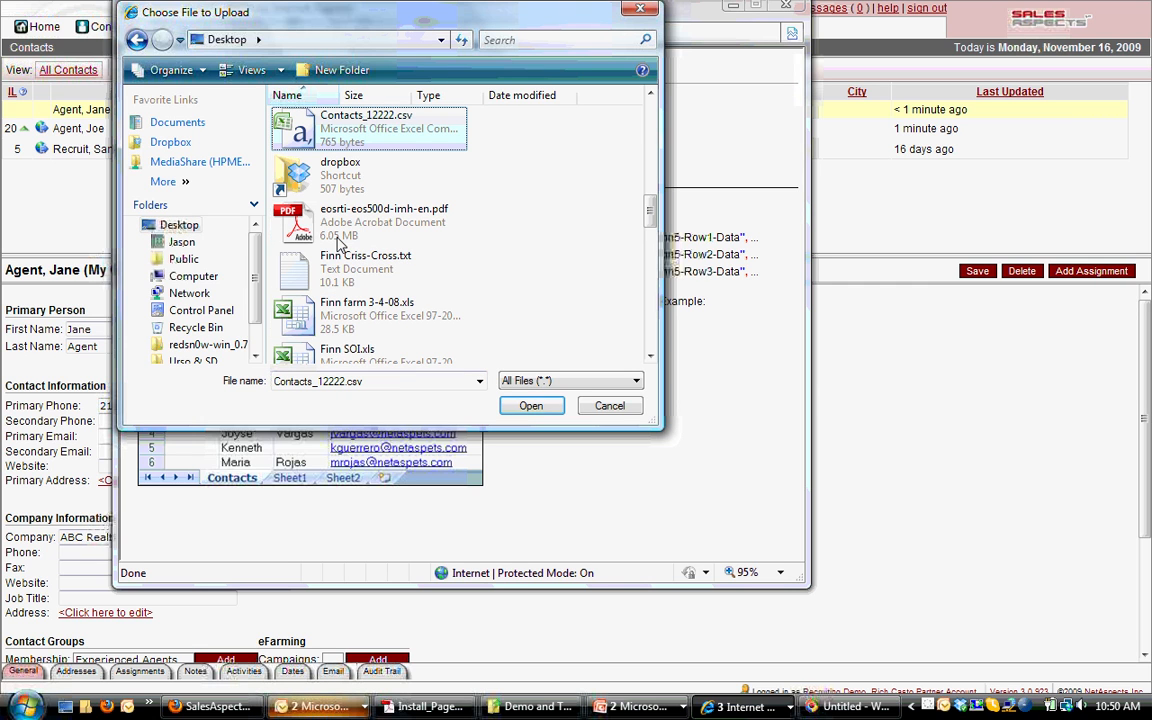
left_click(530, 408)
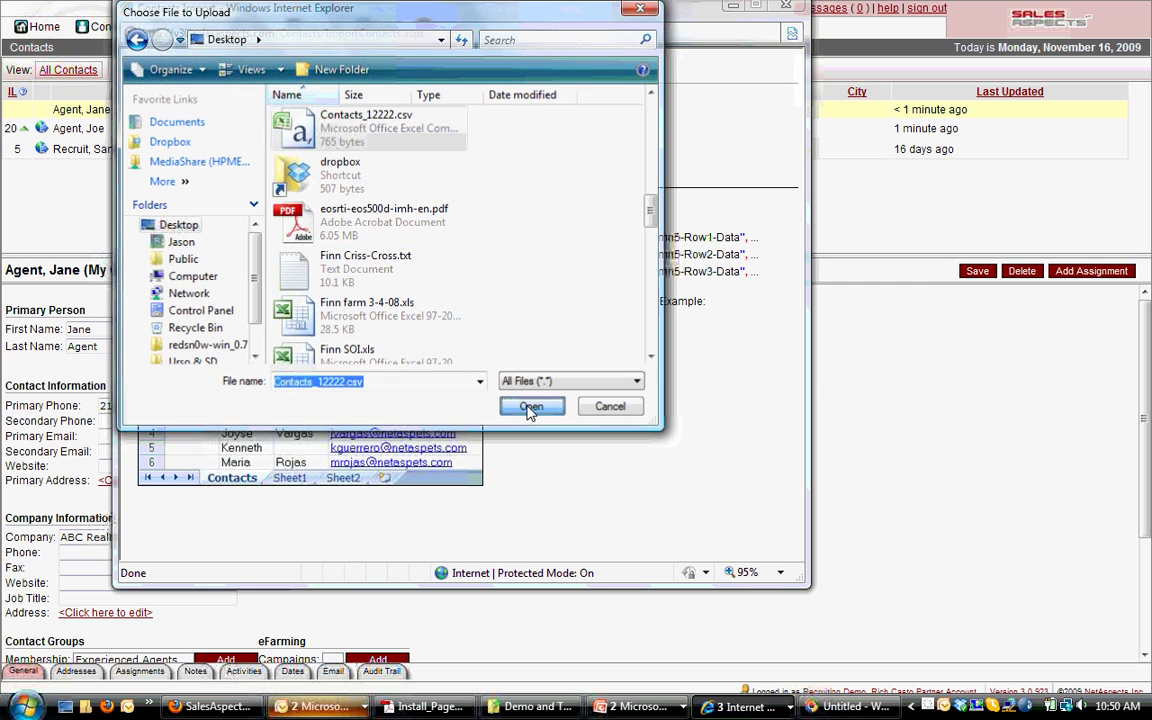
left_click(157, 168)
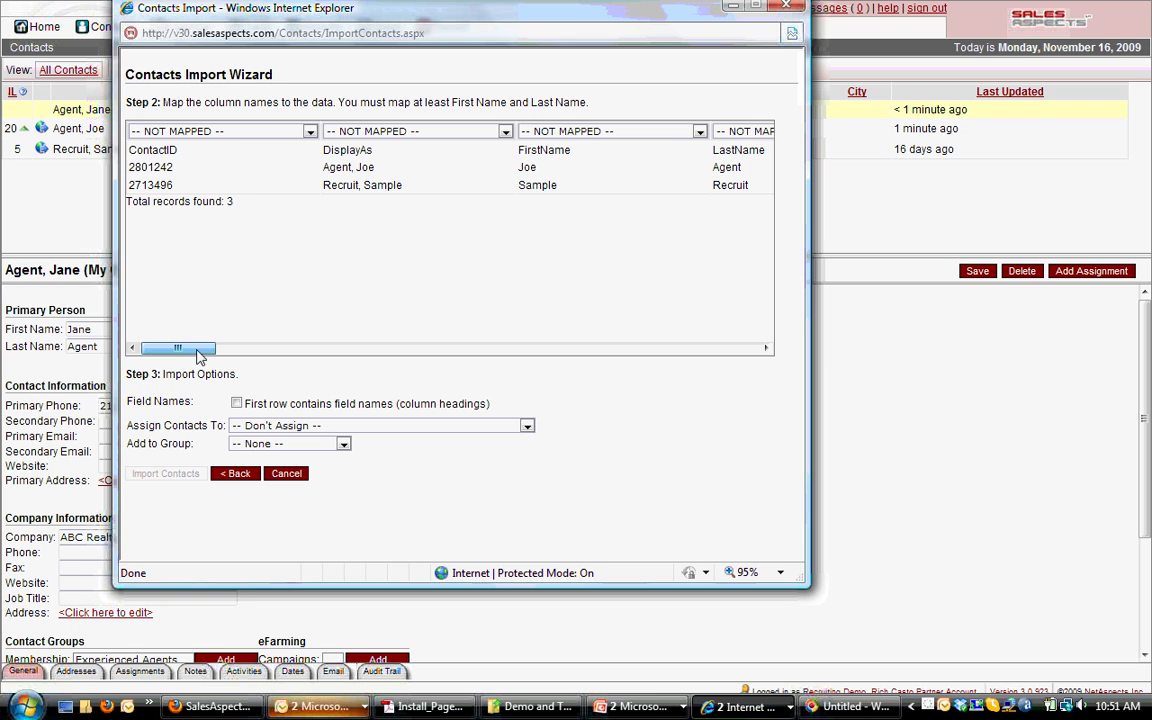
Map the FirstName and LastName columns to First Name and Last Name
left_click_drag(199, 356, 242, 359)
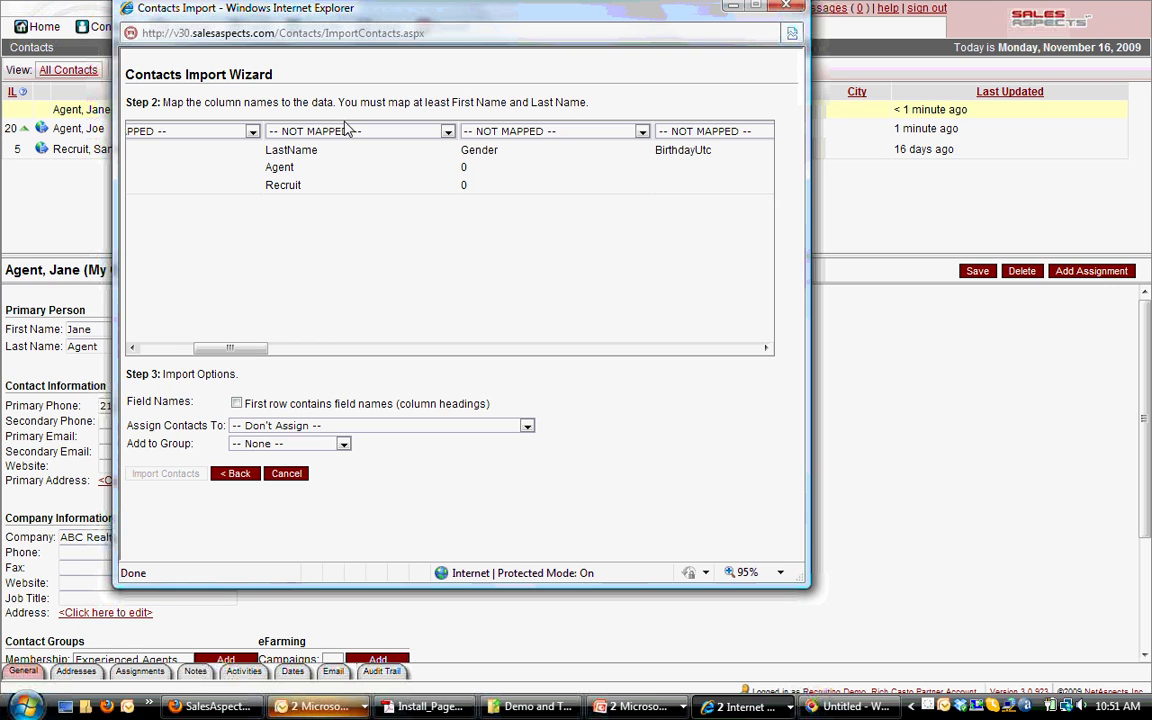
scroll(344, 128, "left", 4)
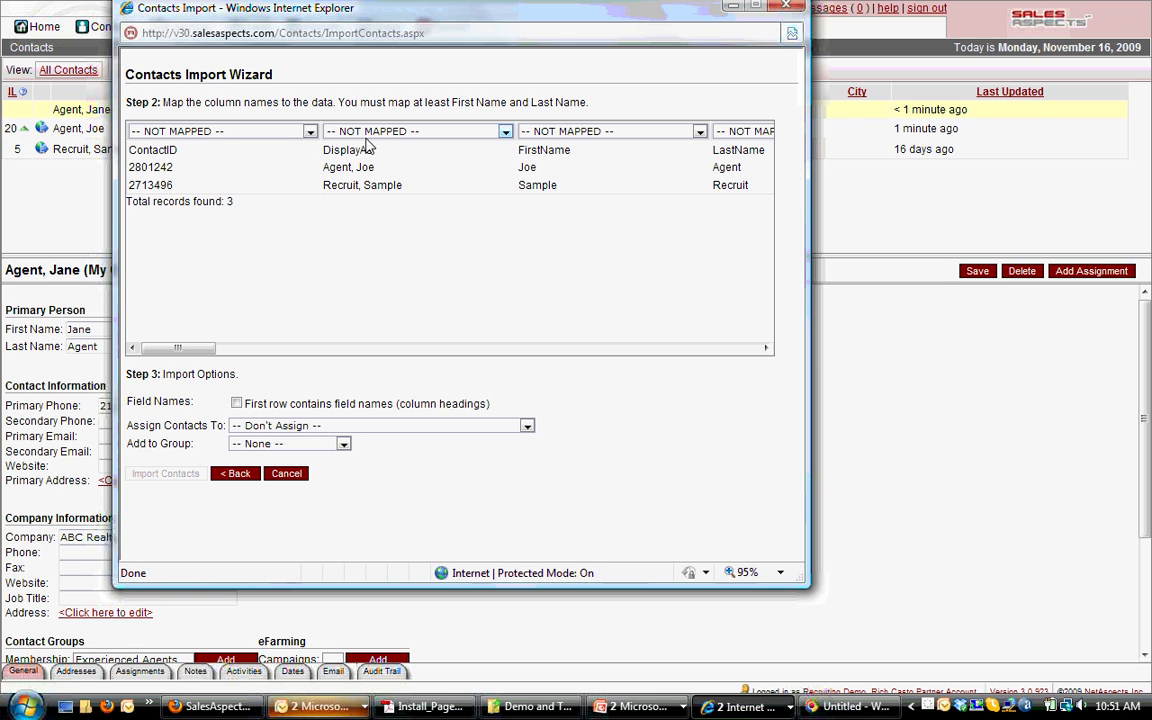
left_click(370, 136)
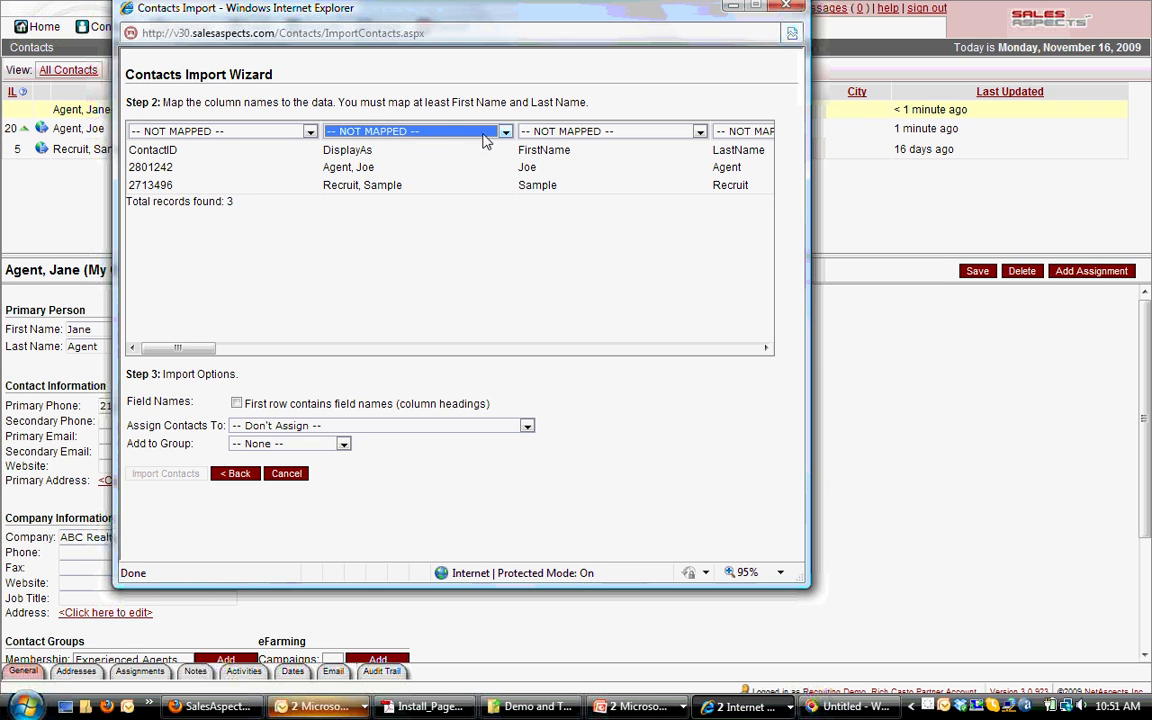
left_click(586, 140)
left_click(555, 154)
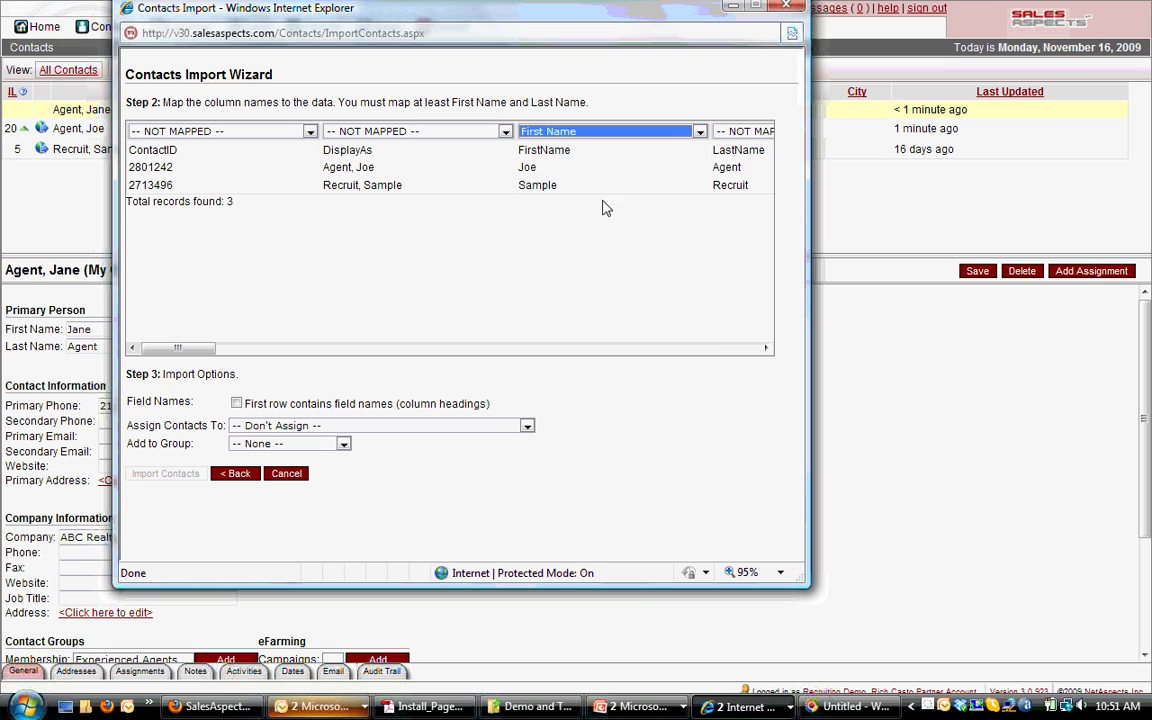
left_click(766, 348)
left_click(766, 348)
left_click(730, 131)
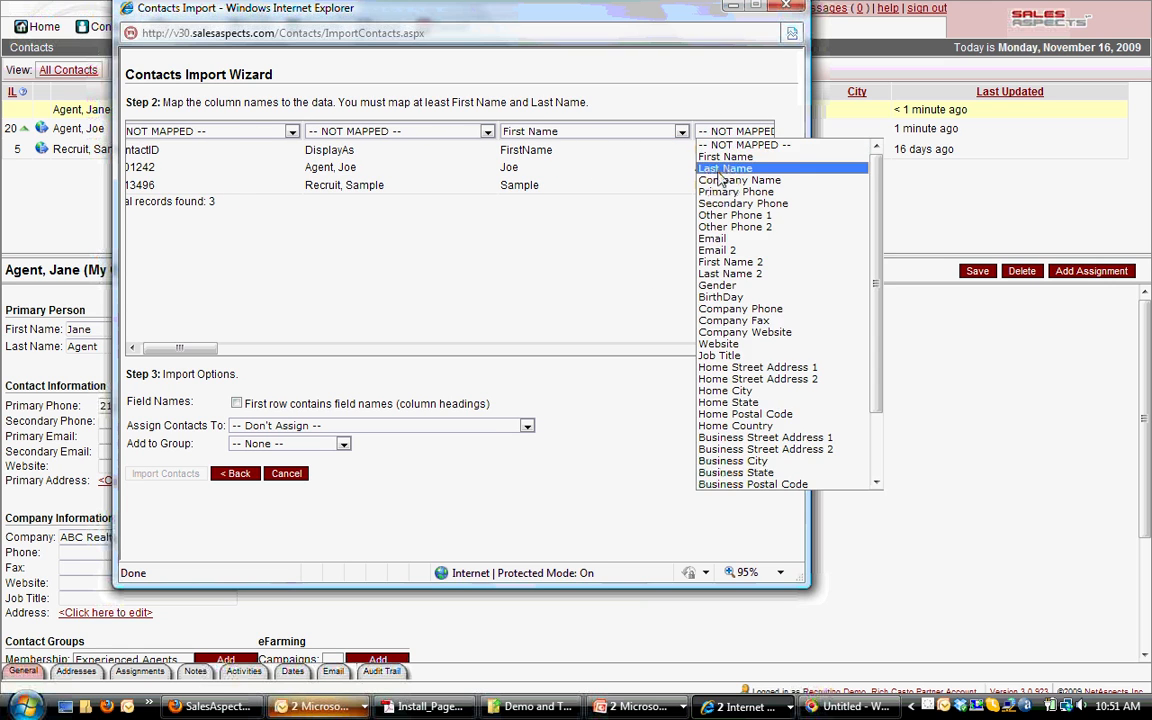
left_click(718, 162)
Map the PostalCode column to Home Postal Code and the Email column to Email
left_click(591, 350)
left_click(591, 350)
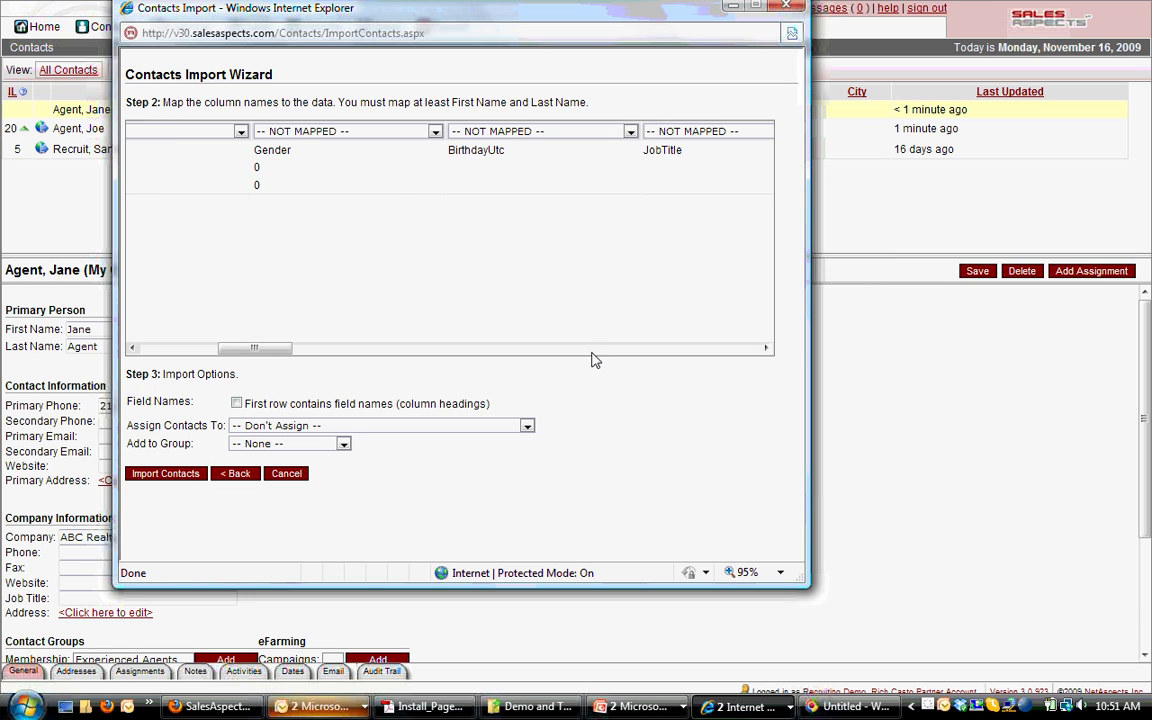
left_click(591, 352)
left_click(591, 352)
left_click(591, 352)
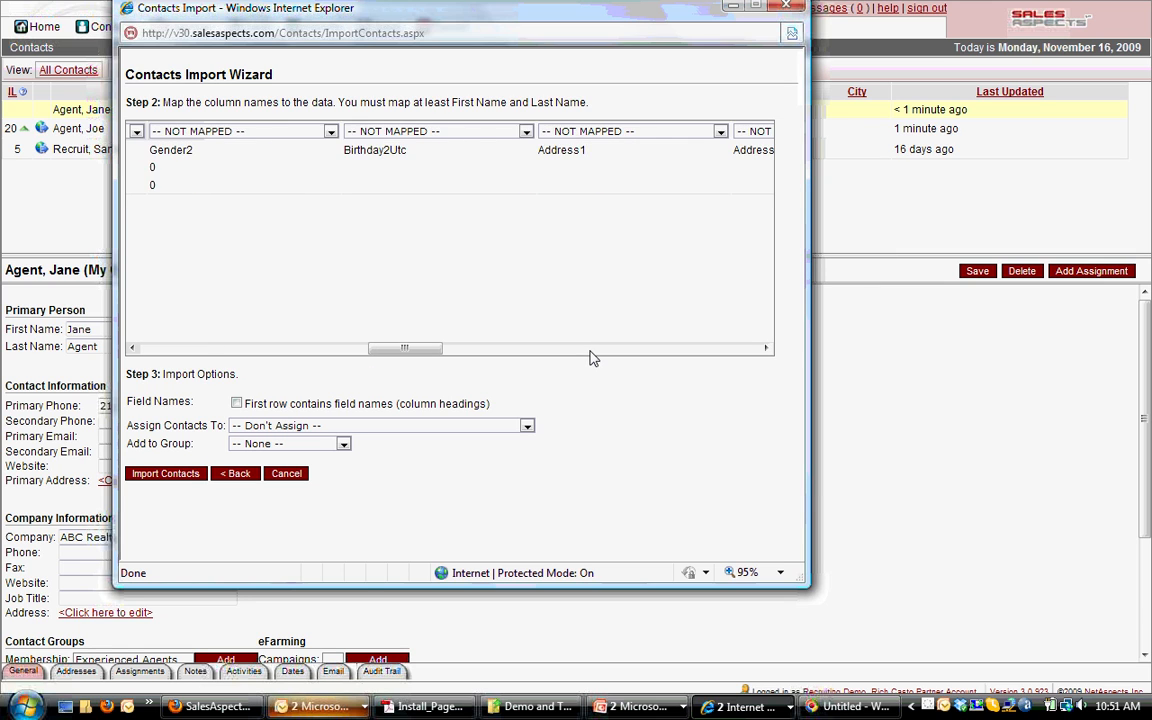
left_click(591, 352)
left_click(740, 131)
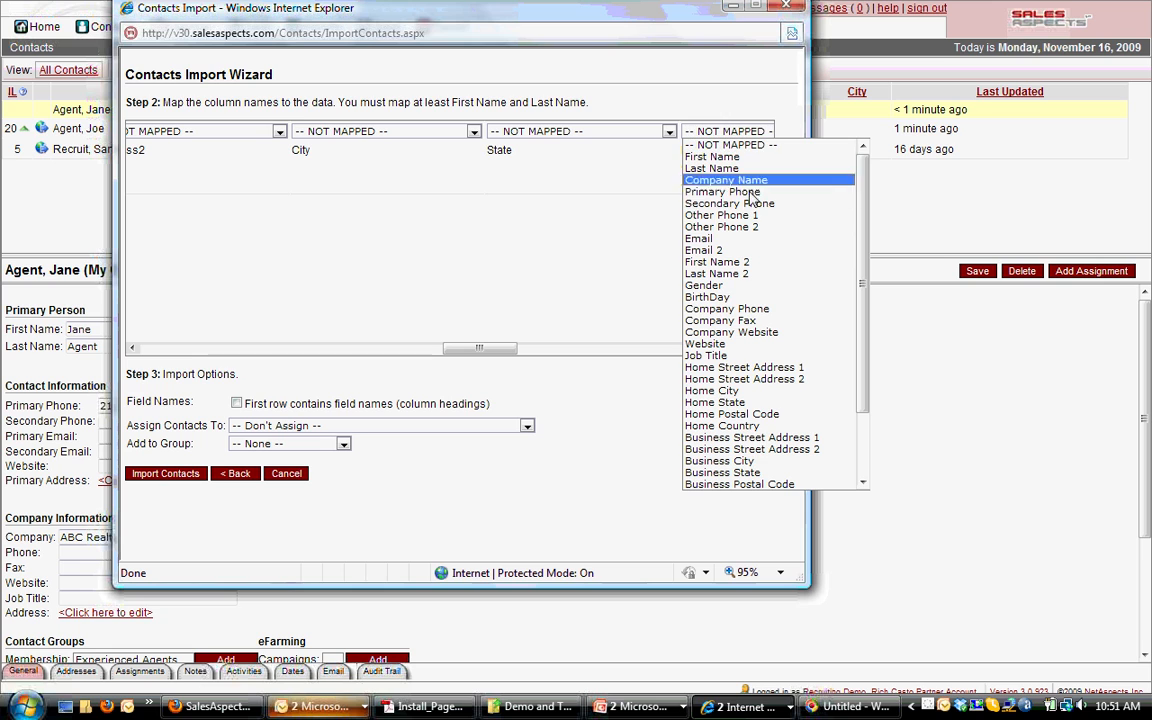
left_click(790, 413)
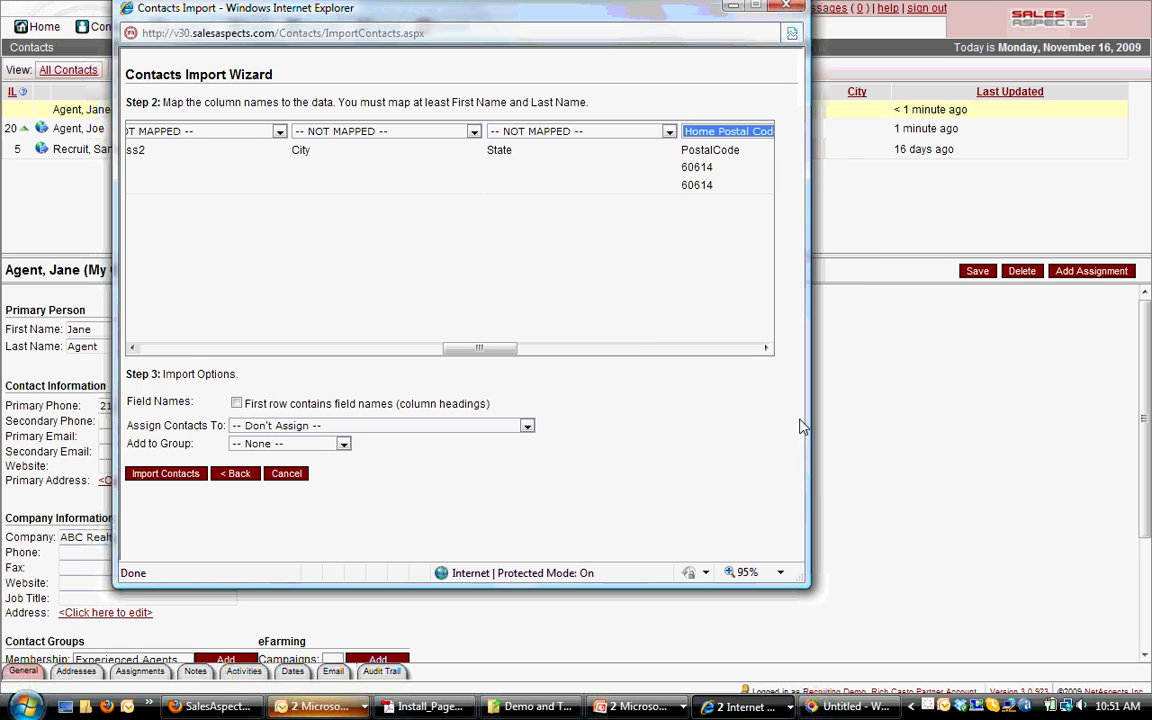
left_click(642, 350)
left_click(642, 350)
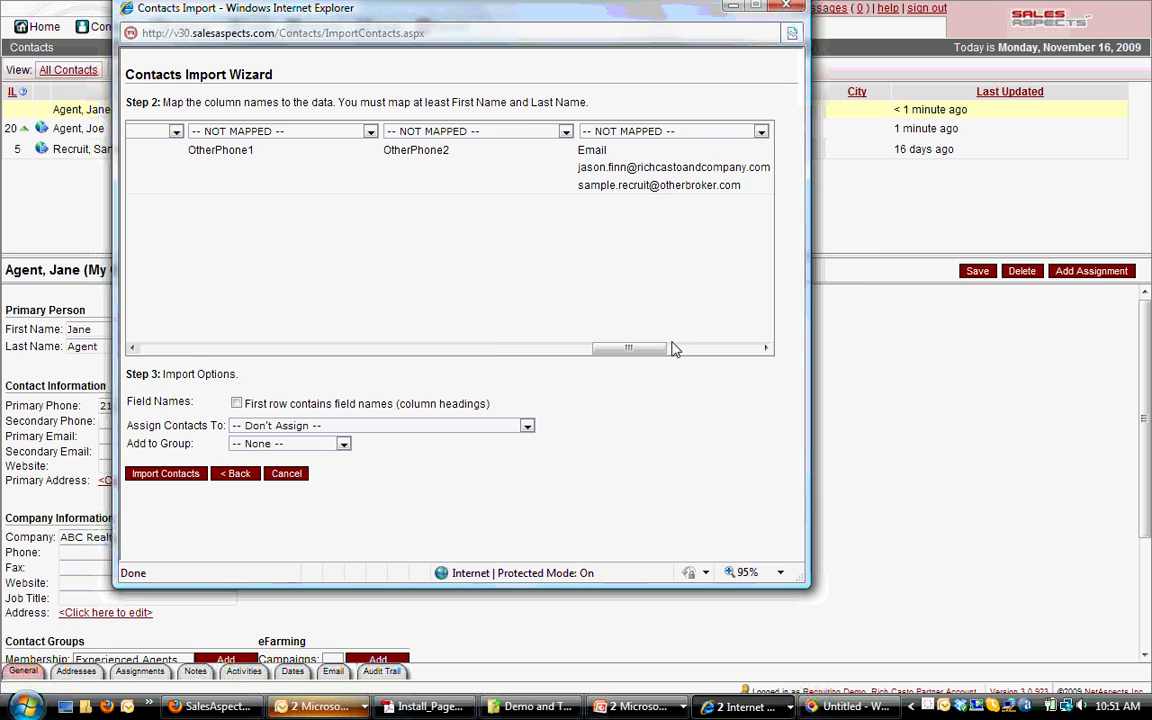
left_click(600, 131)
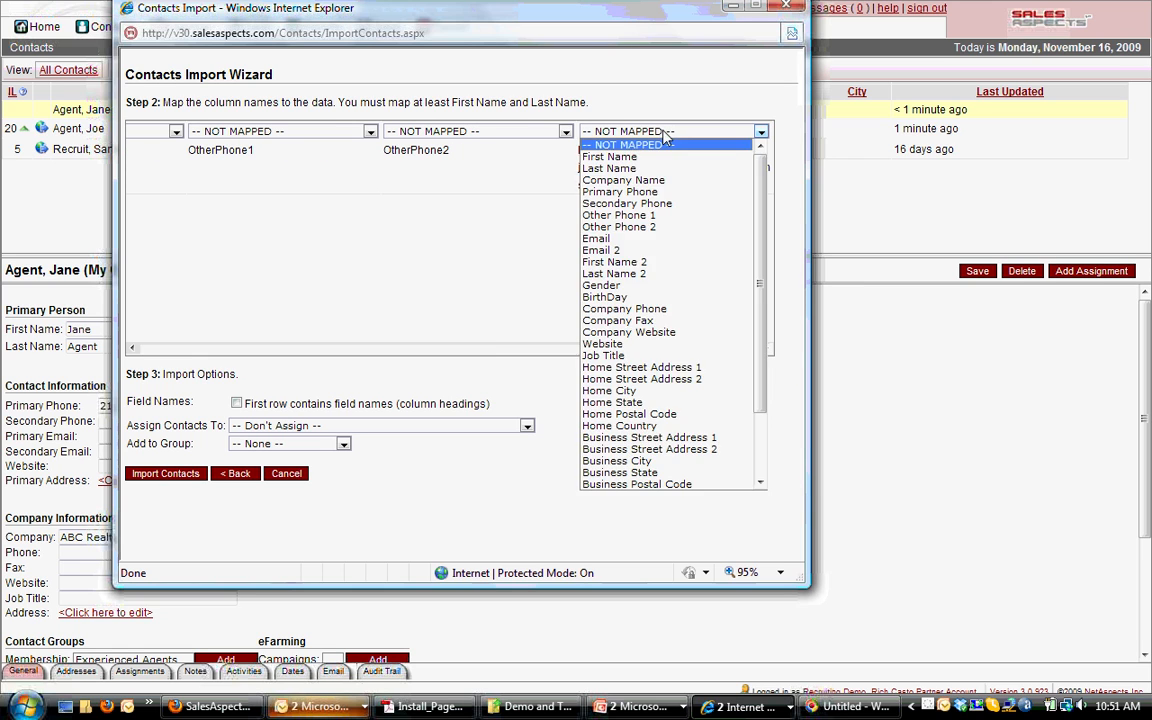
left_click(627, 240)
Map the Groups column to Contact Group (Multiple Allowed)
left_click(719, 349)
left_click(719, 349)
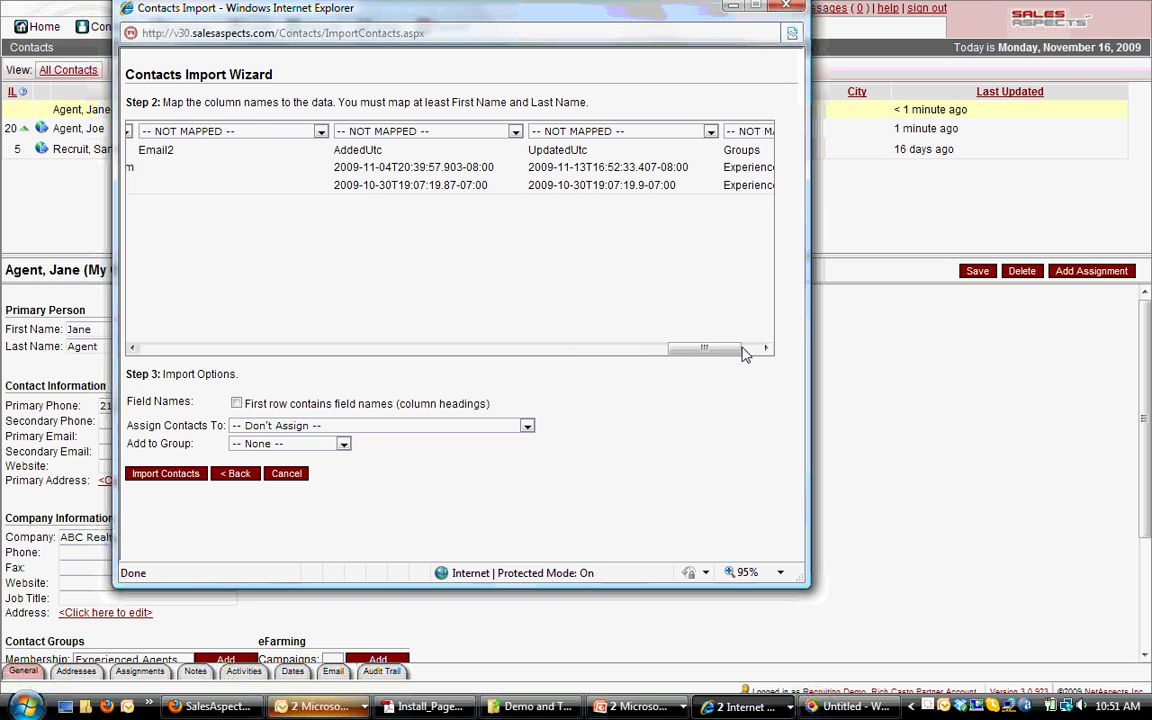
left_click(719, 350)
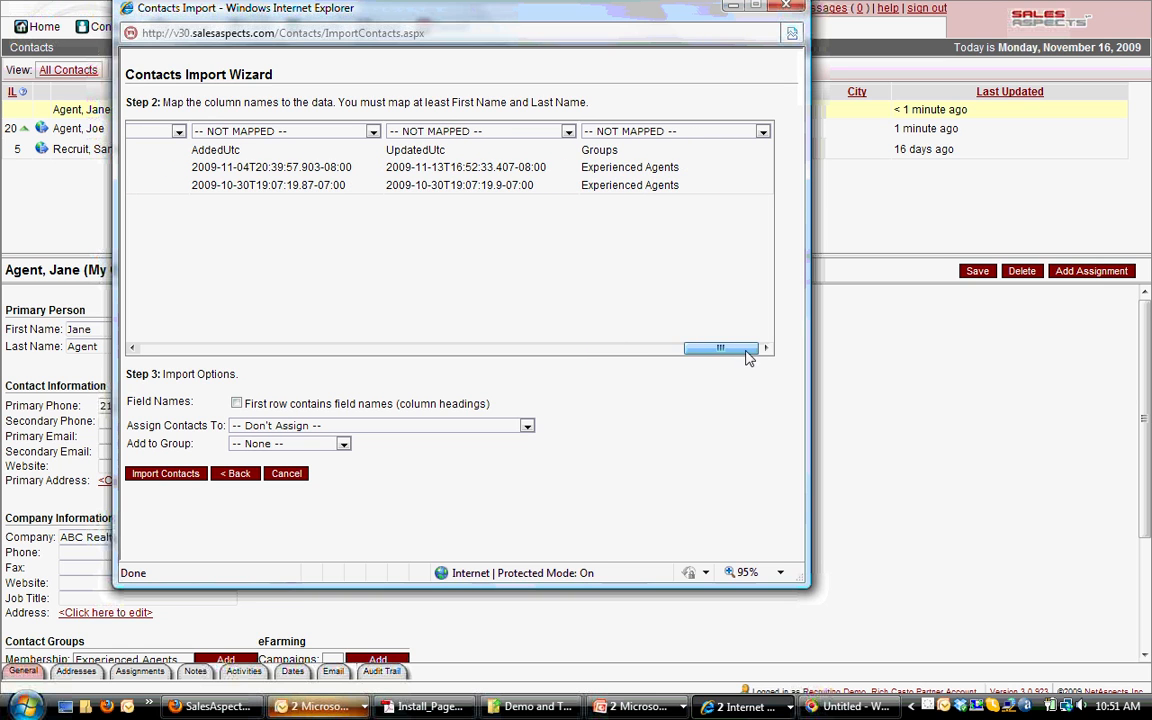
left_click(646, 133)
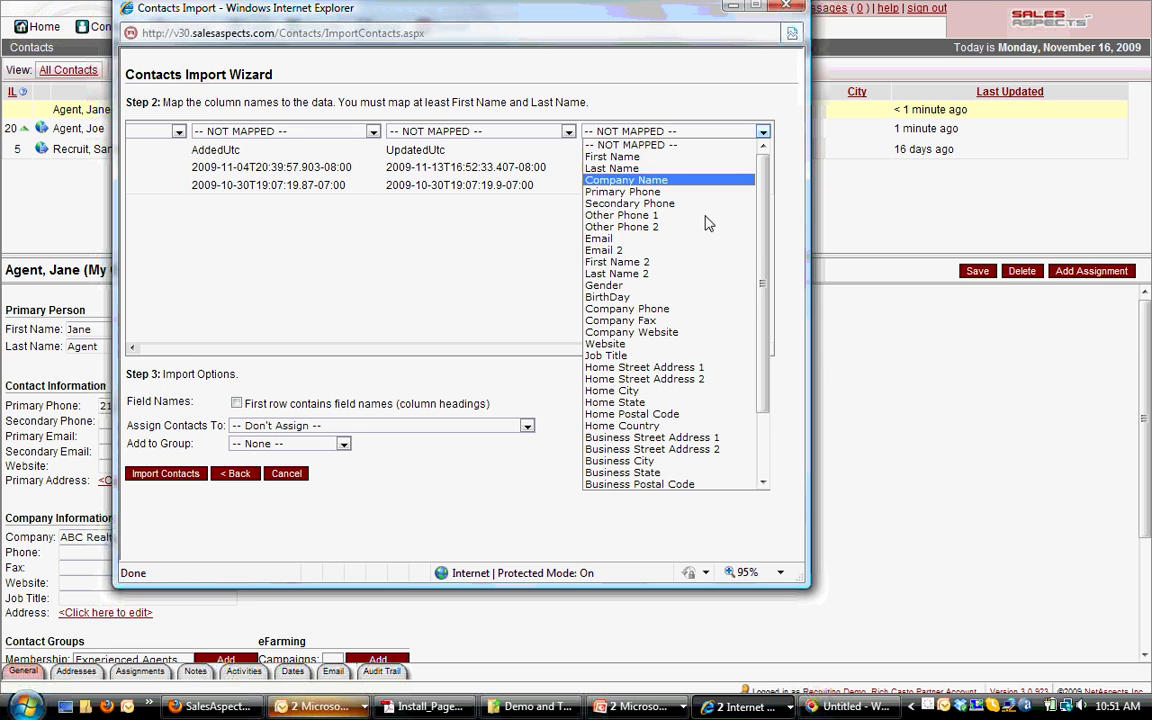
scroll(762, 308, "down", 3)
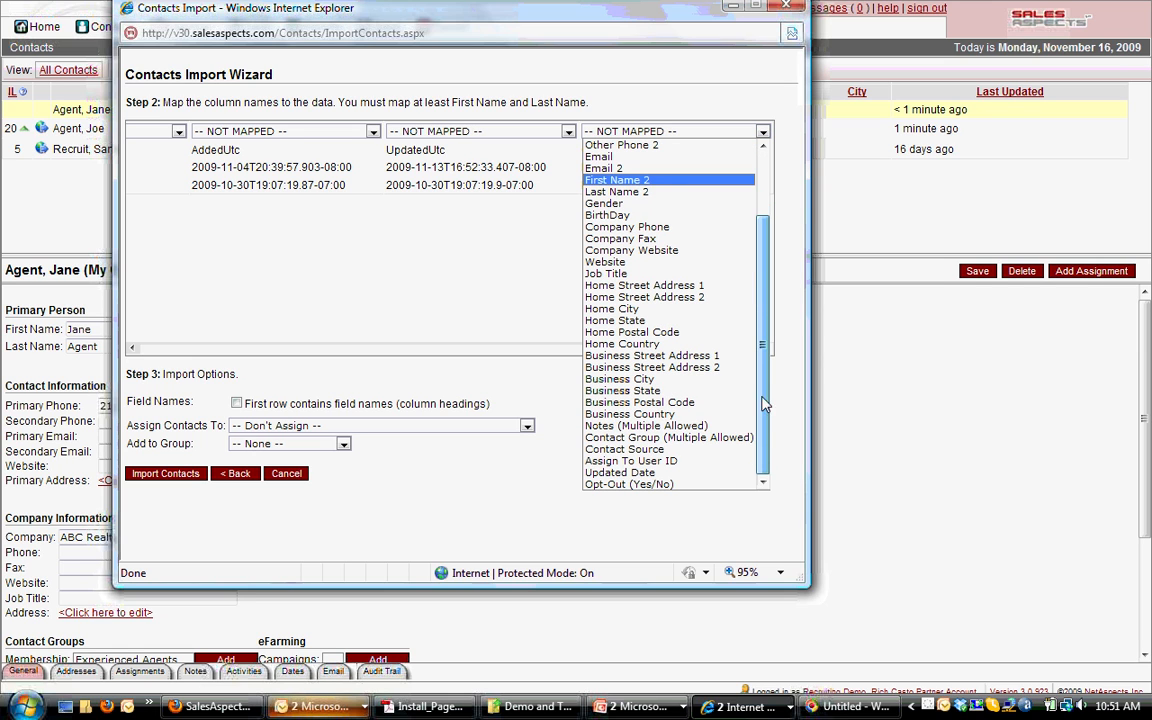
left_click(662, 440)
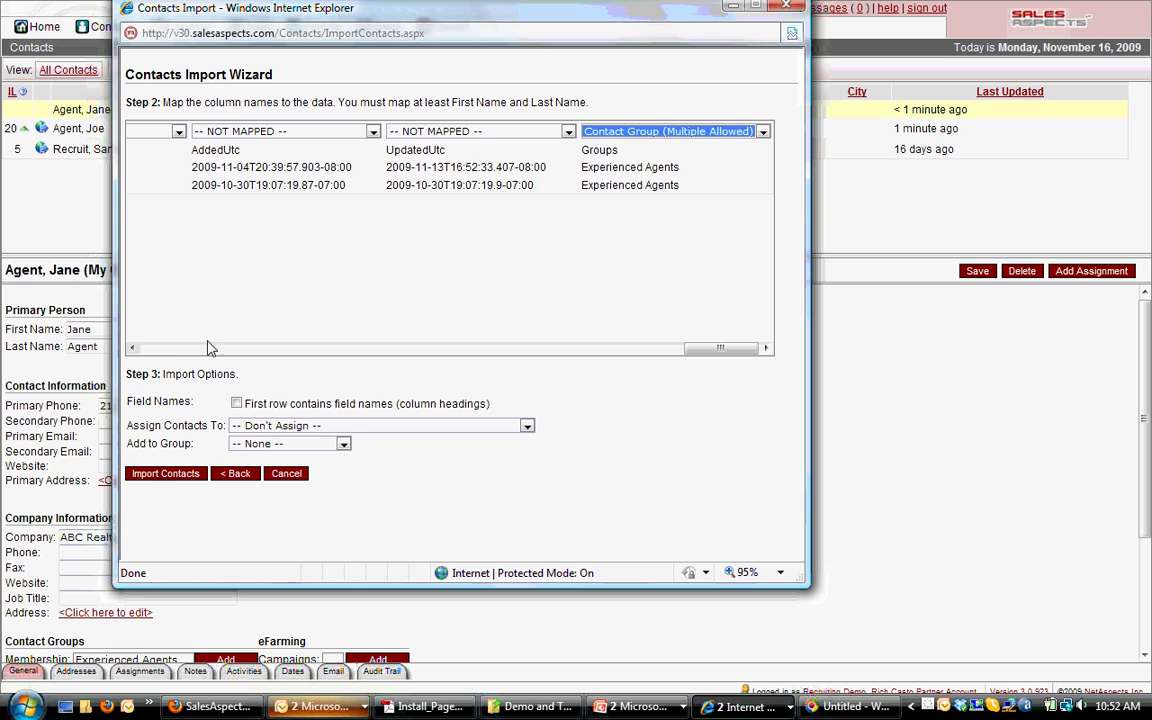
left_click(182, 349)
left_click(182, 349)
left_click(182, 349)
left_click(182, 349)
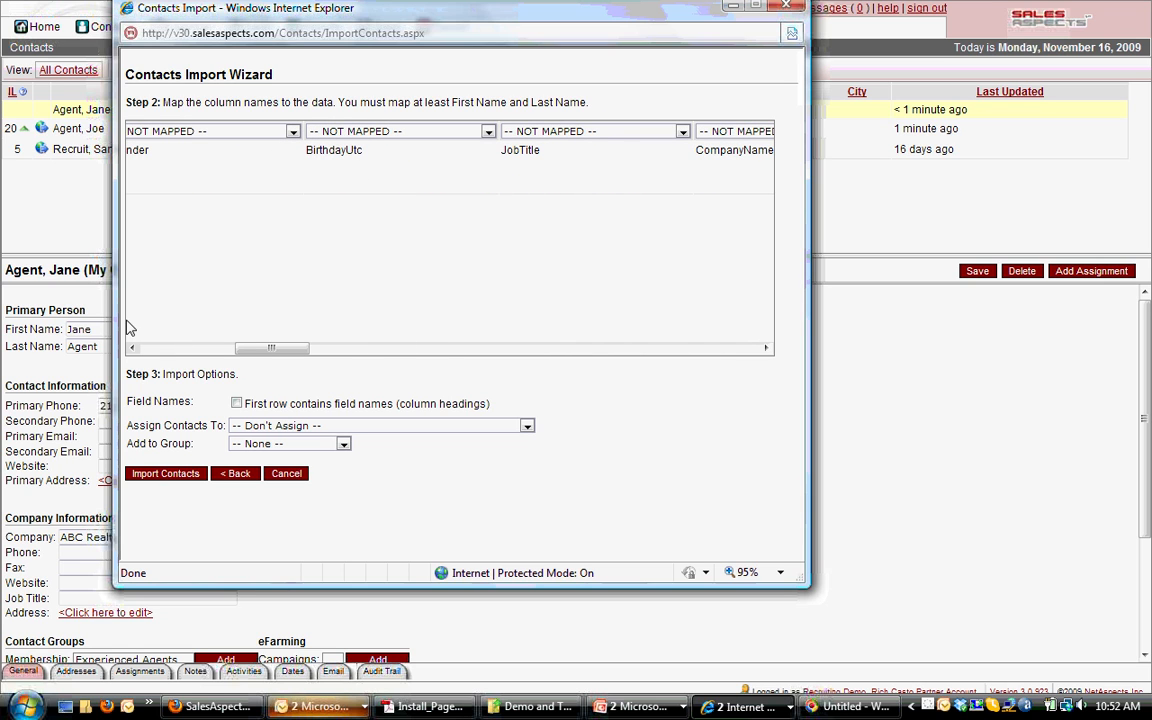
left_click(165, 348)
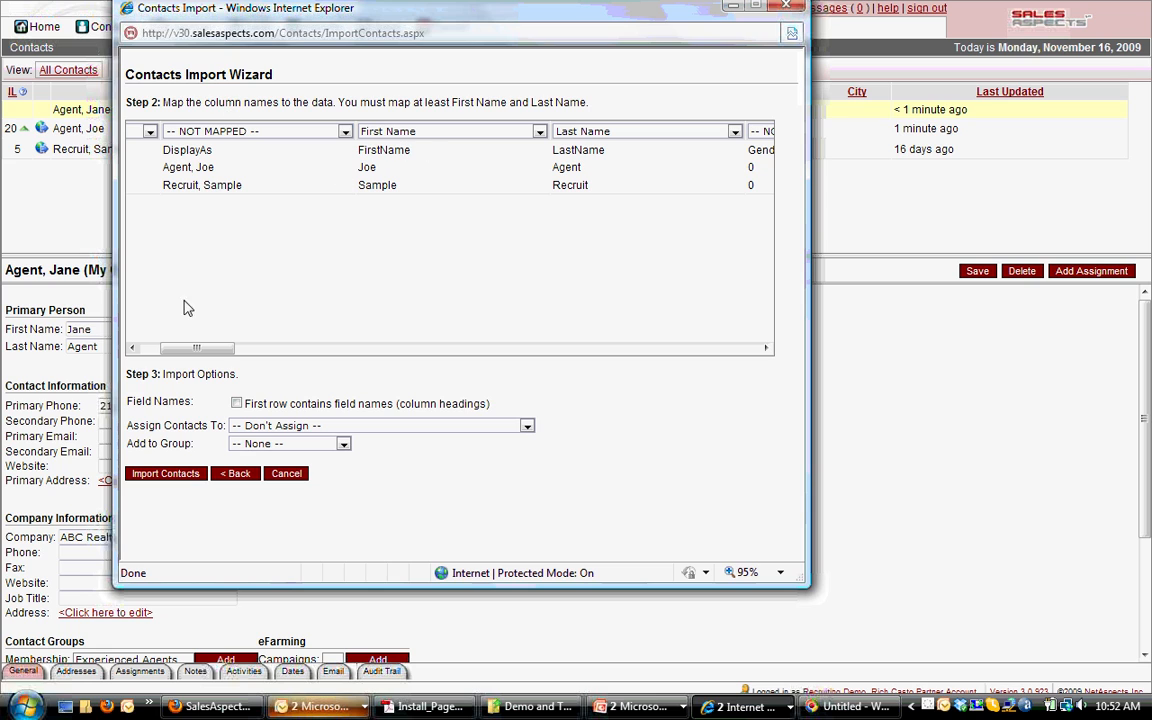
Mark the first row as field names and assign the imported contacts to the chosen user
left_click(238, 405)
left_click(343, 427)
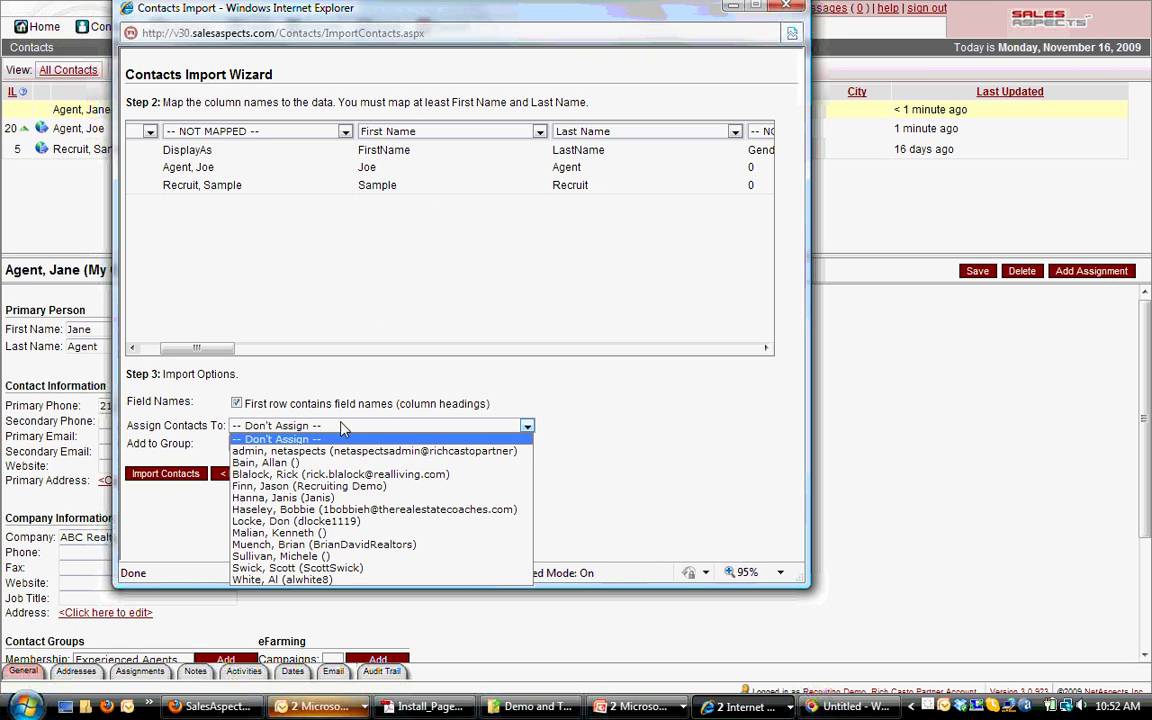
left_click(312, 486)
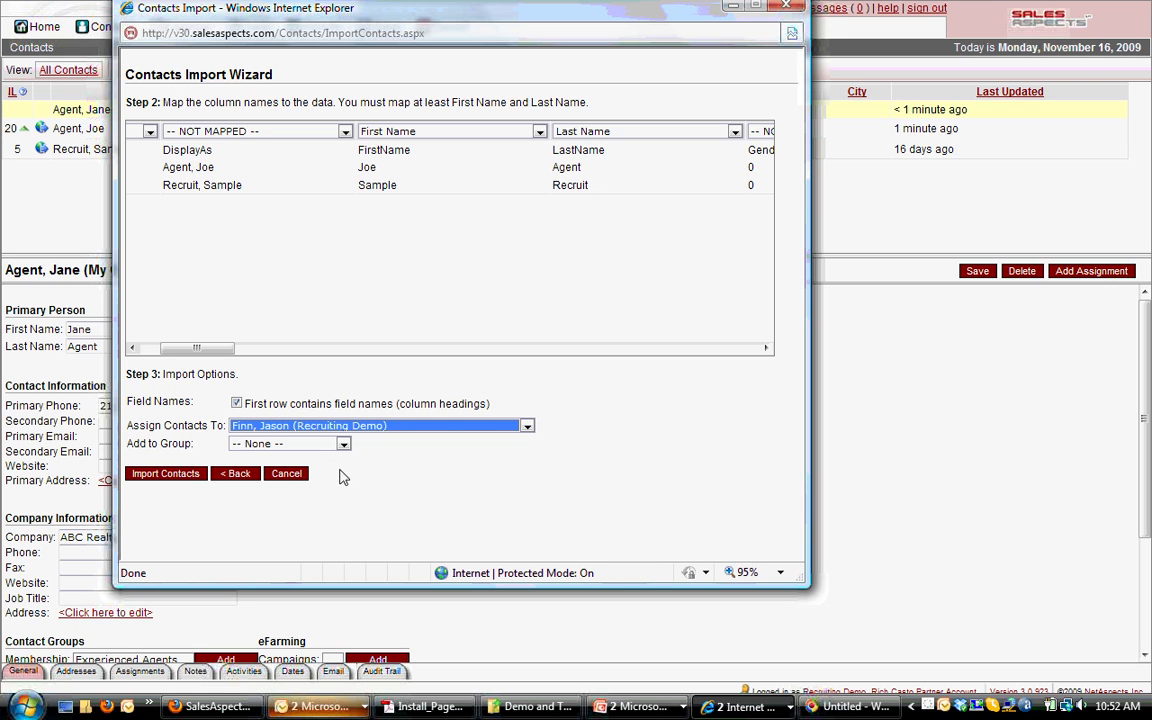
Put the contacts in a new group named 'Imported from Outlook' and run the import
left_click(334, 447)
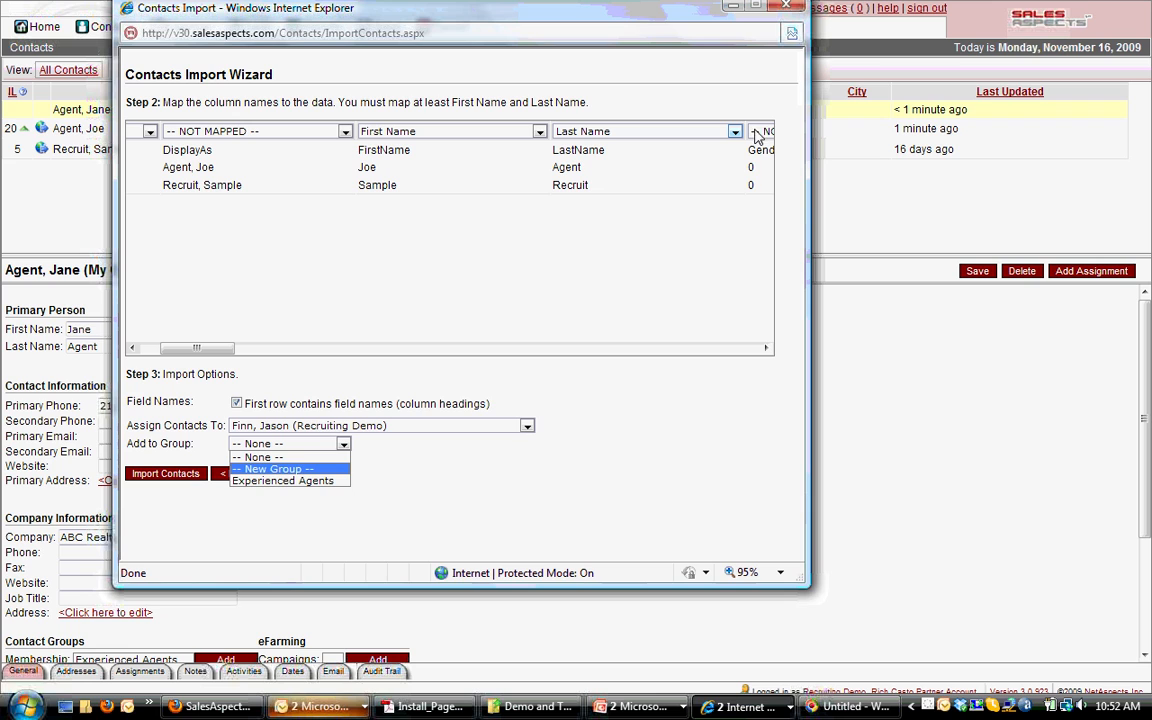
left_click(272, 469)
left_click(455, 444)
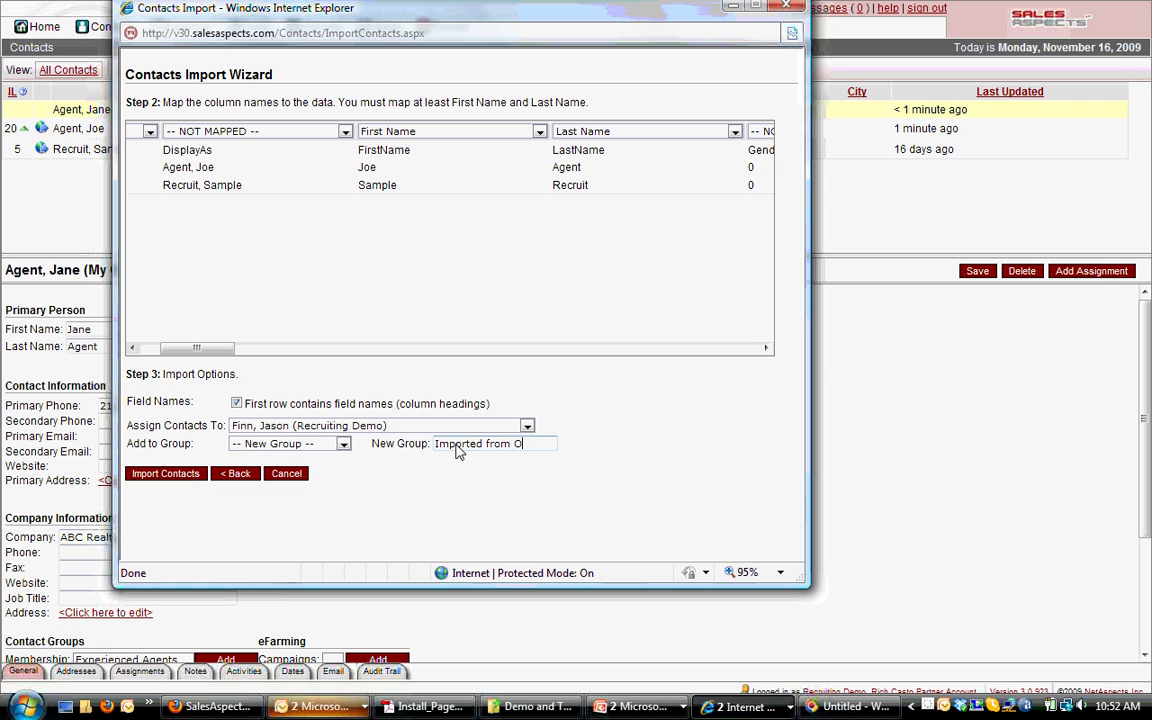
type("Imported from Outlook")
left_click(163, 476)
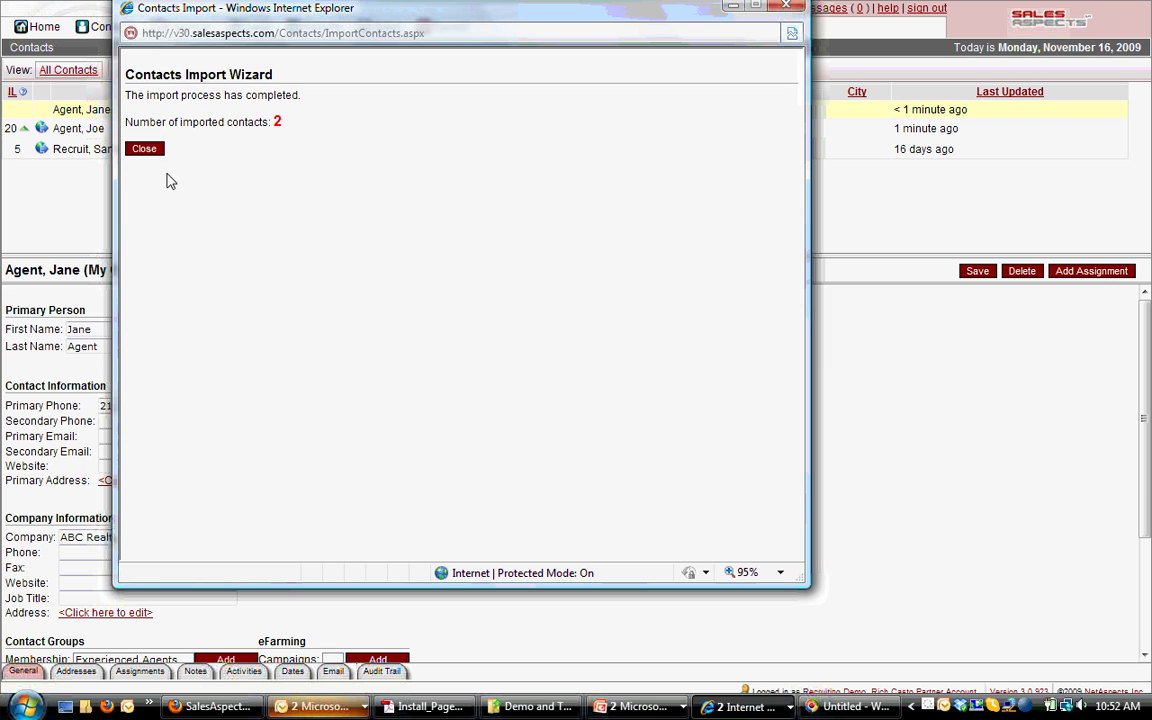
Close the finished import wizard and switch to another window with Alt+Tab
left_click(146, 153)
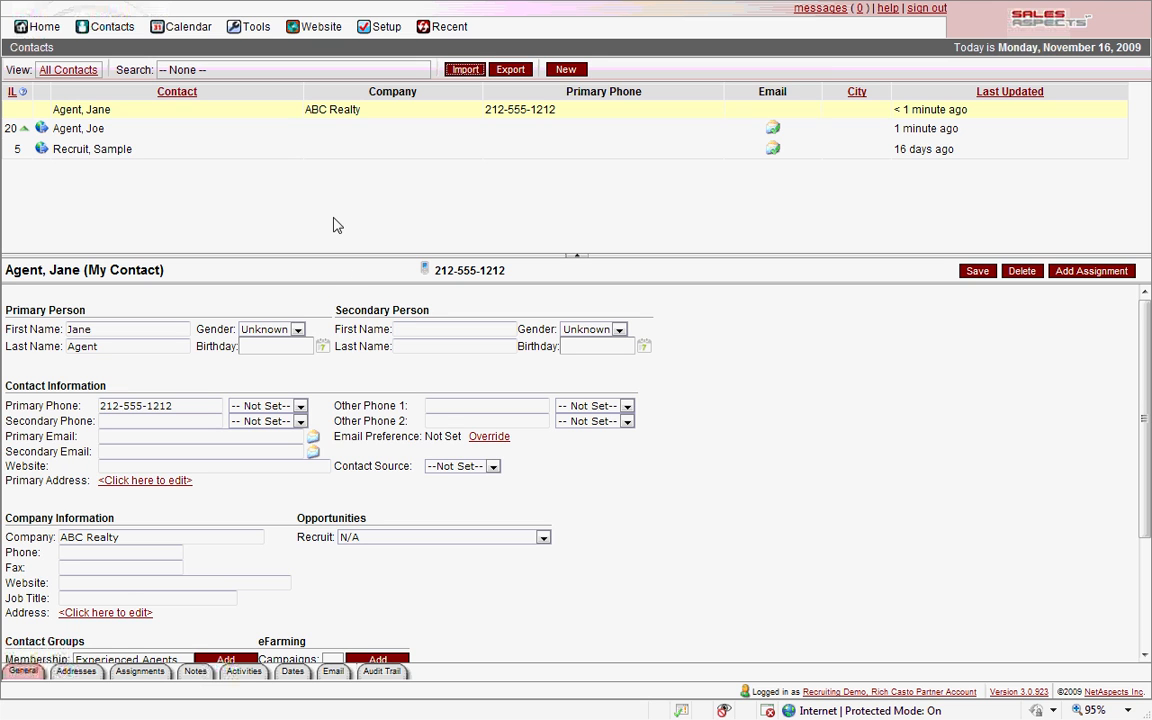
key("alt+Tab")
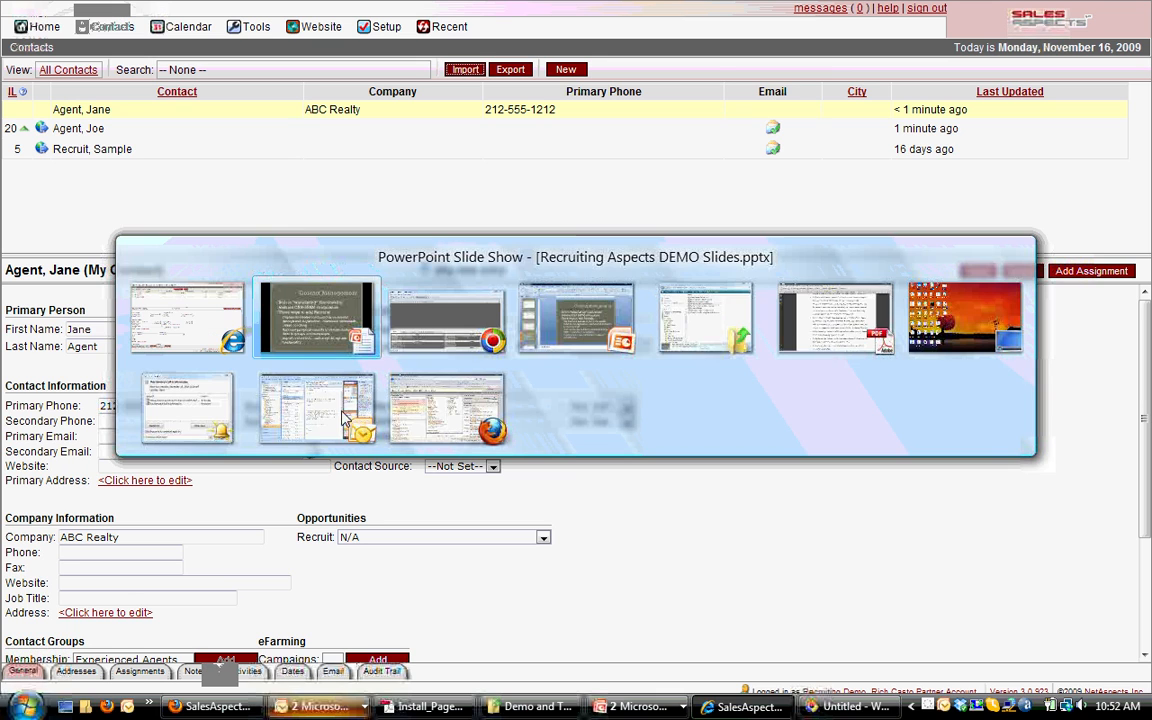